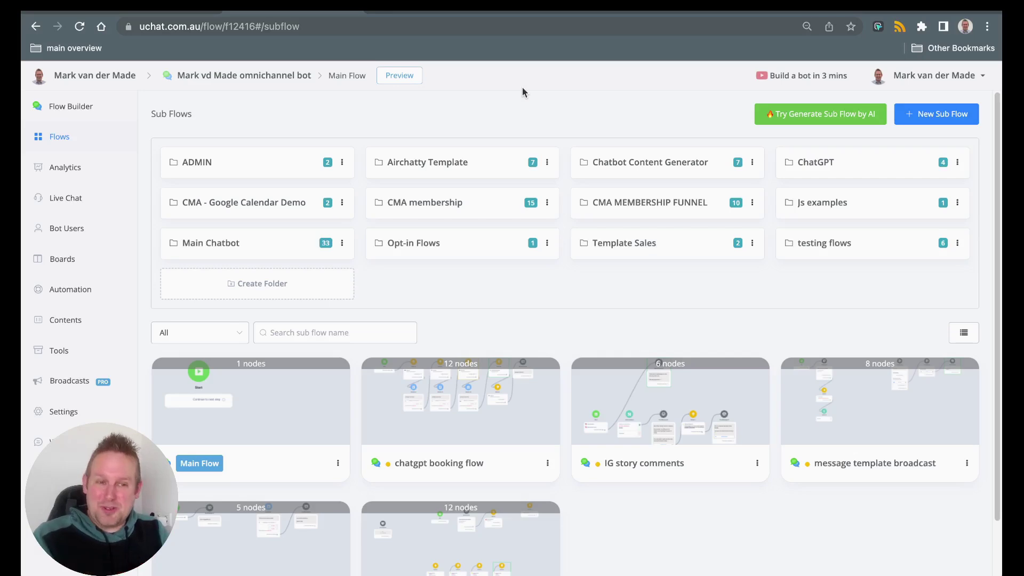
Step: Name a new AI sub flow 'Pizza ordering' and describe it as a pizza ordering flow with lead capture details
left_click(800, 124)
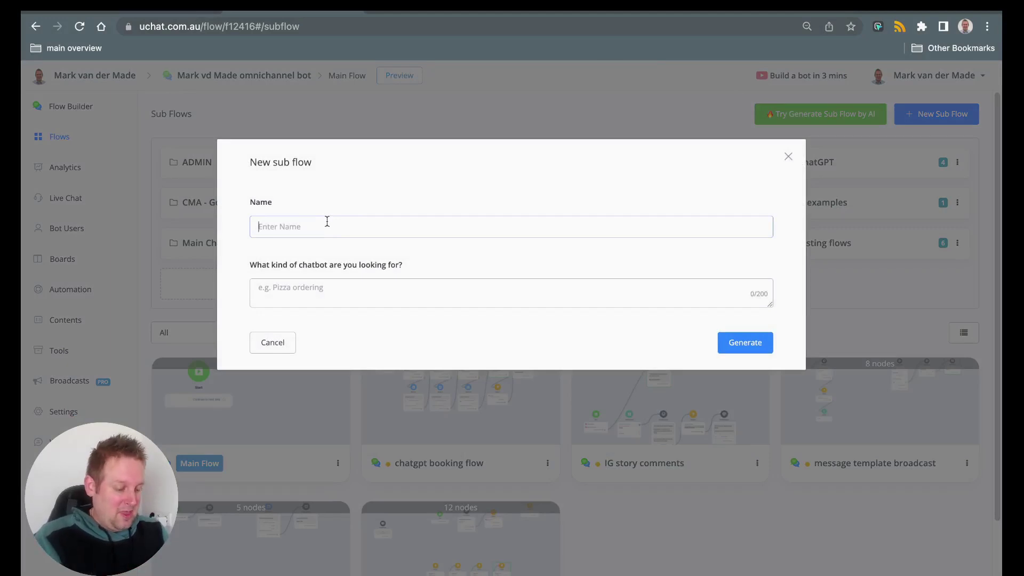
type("Pi")
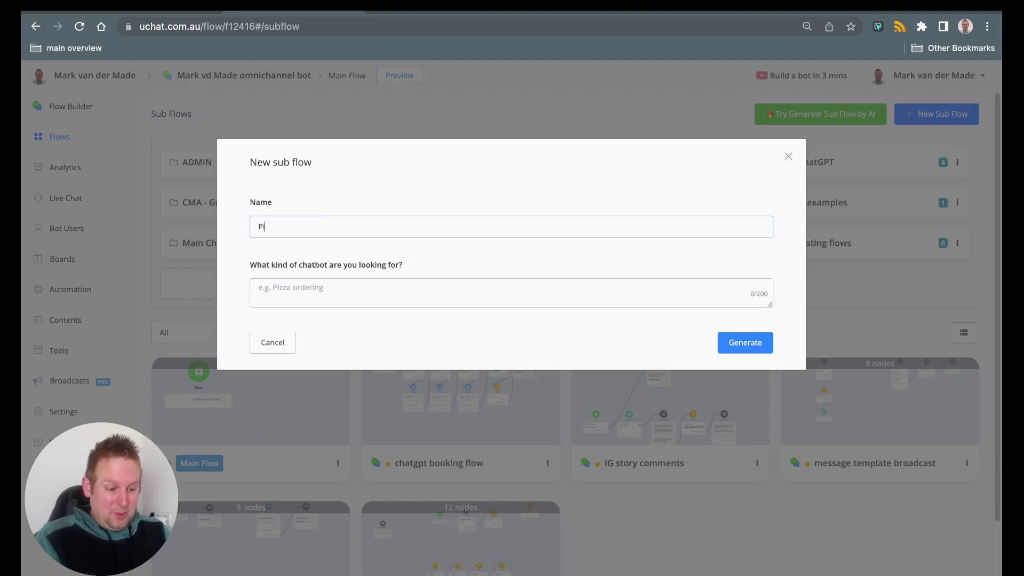
key("BackSpace")
key("BackSpace")
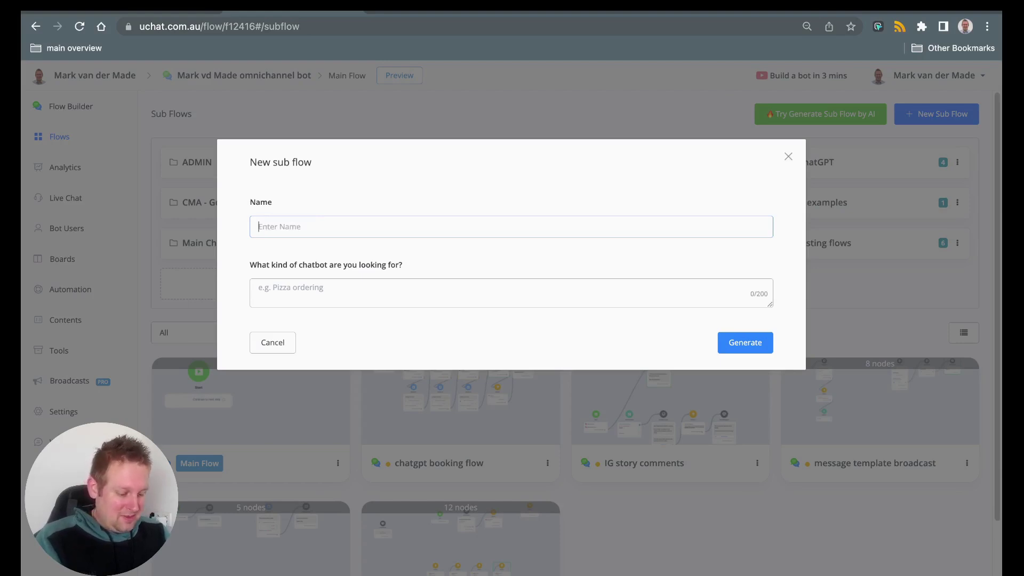
type("Pizza bot")
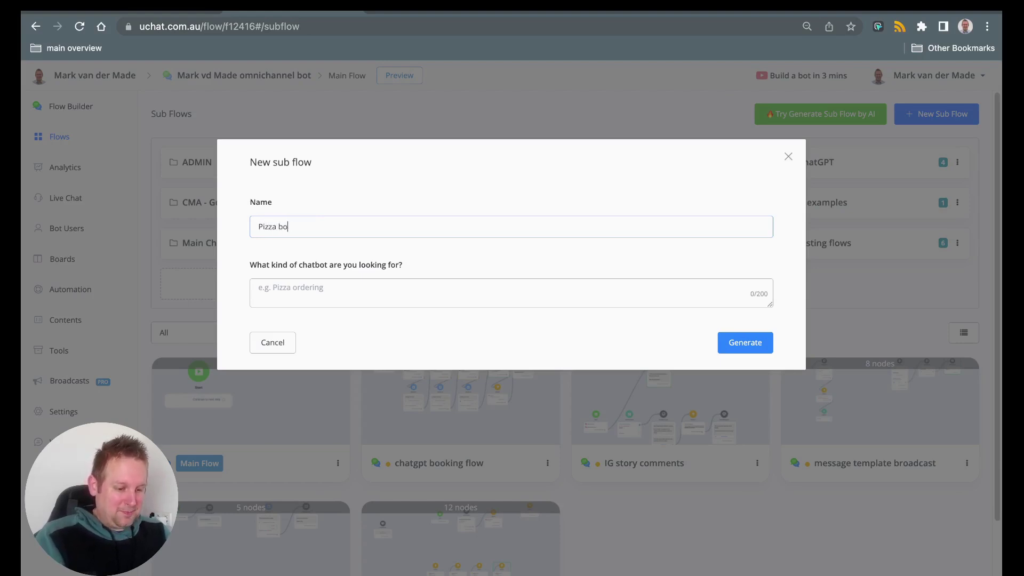
key("BackSpace")
key("BackSpace")
key("BackSpace")
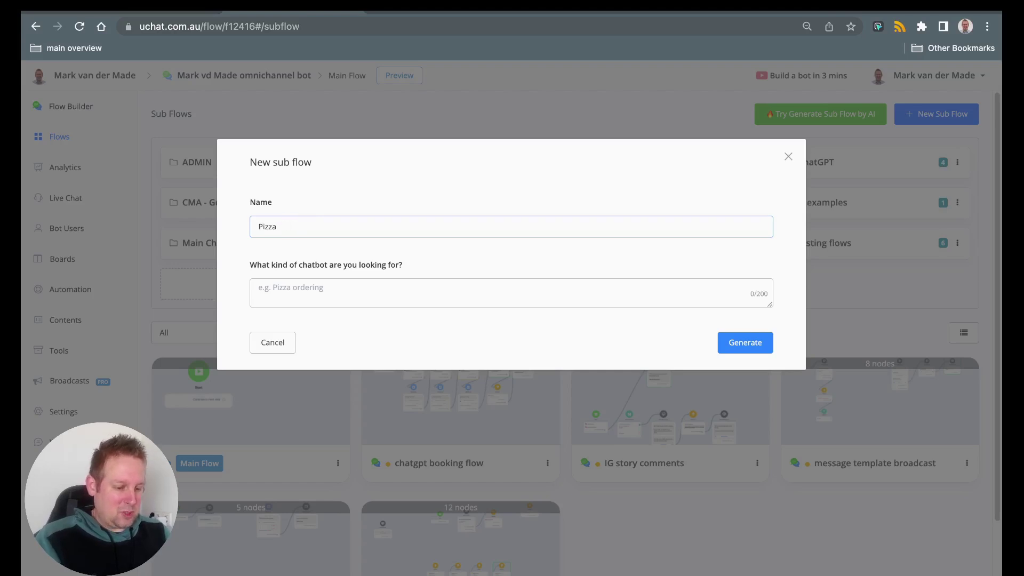
type("ordering")
left_click(259, 287)
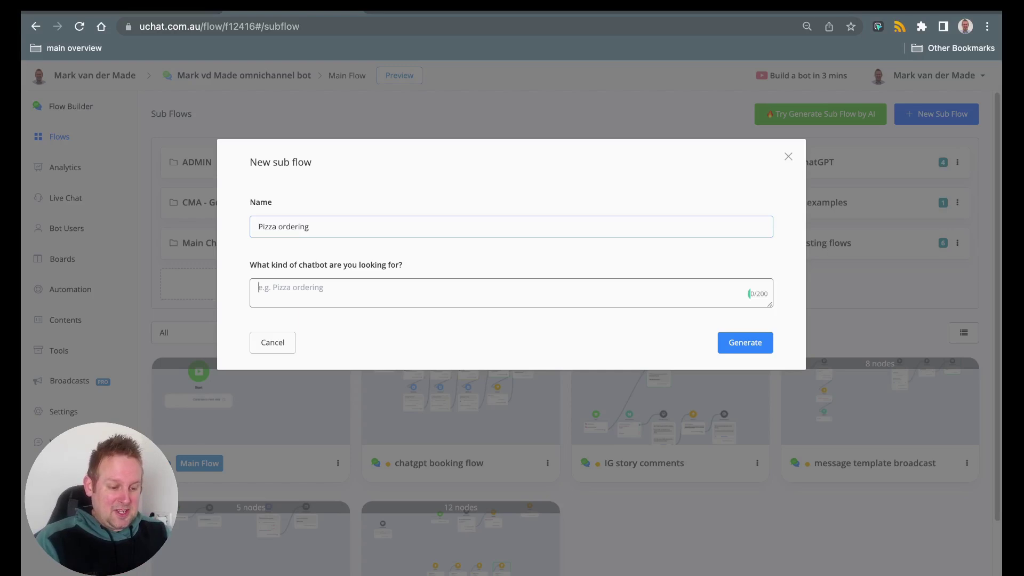
type("I want a p")
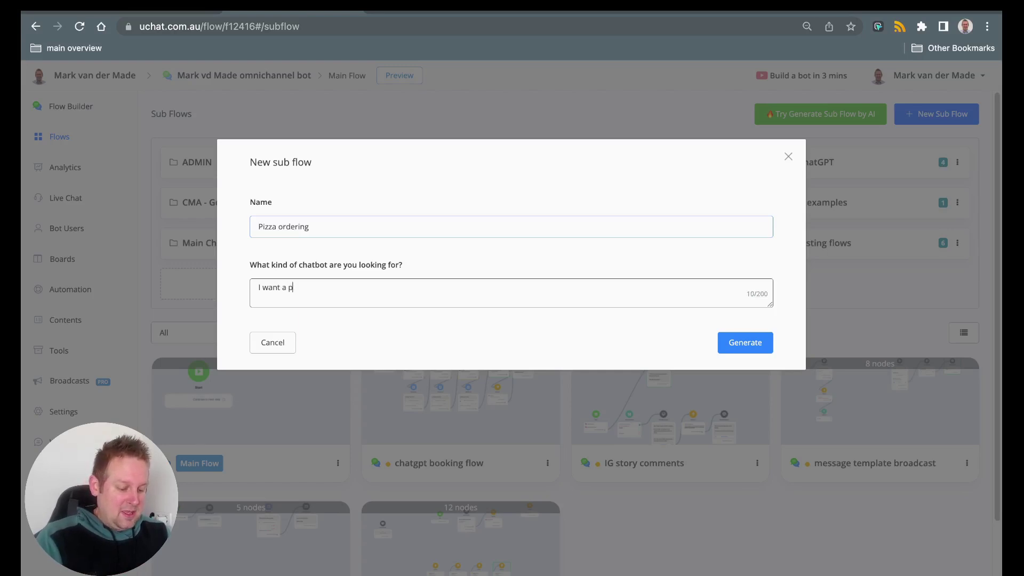
type("izza ordering ")
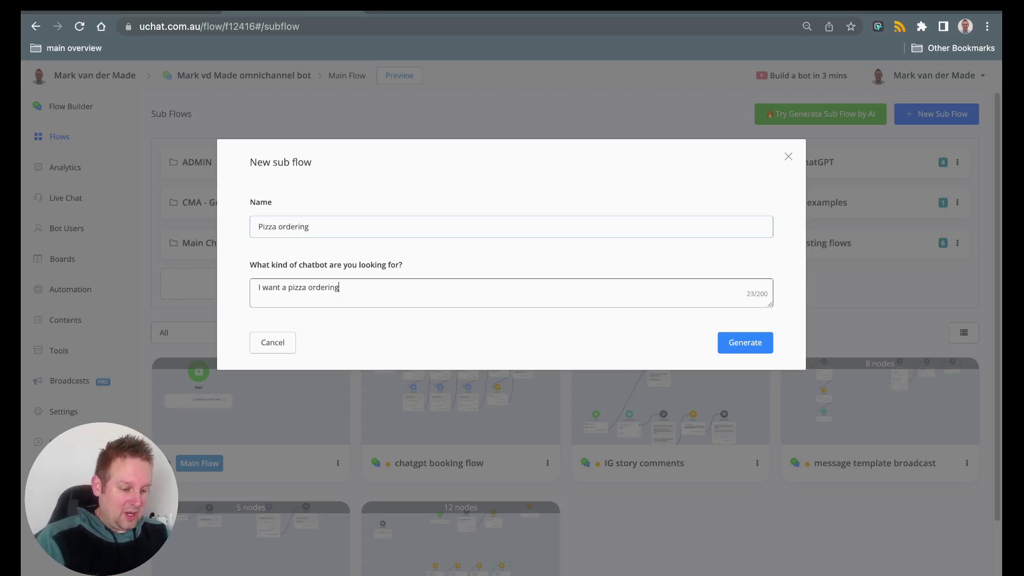
type("flow ")
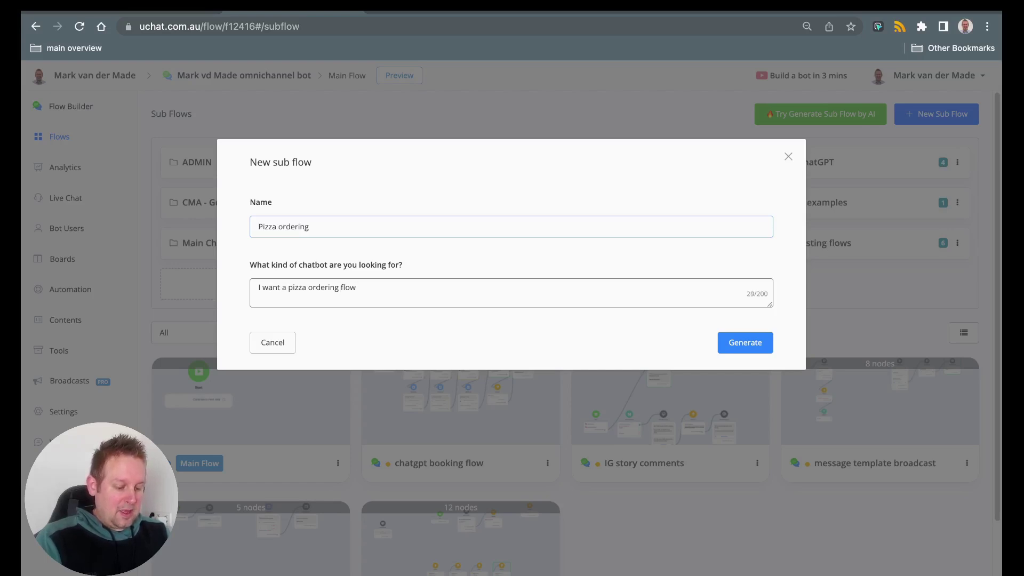
type("that")
key("BackSpace")
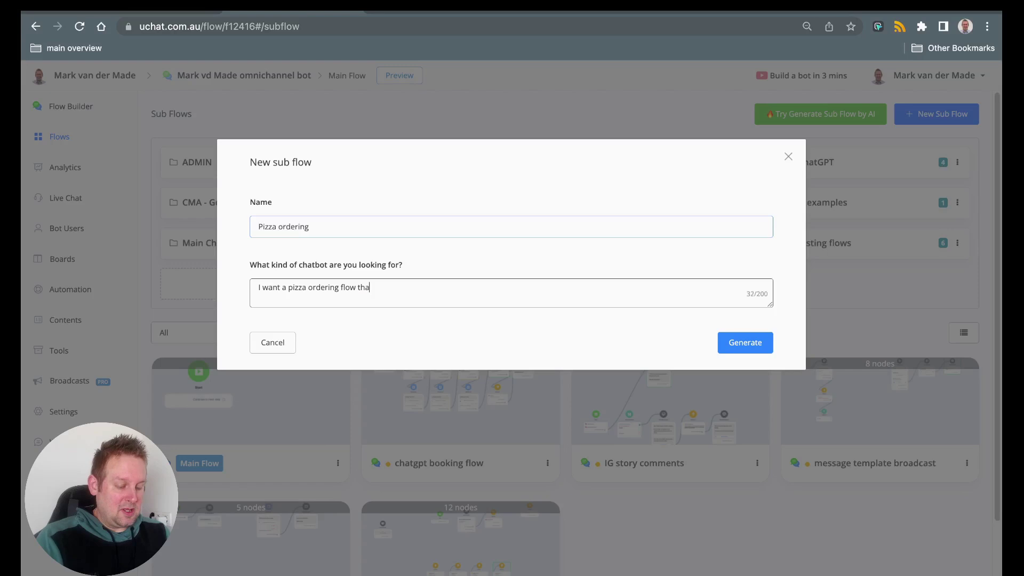
type("t contains ")
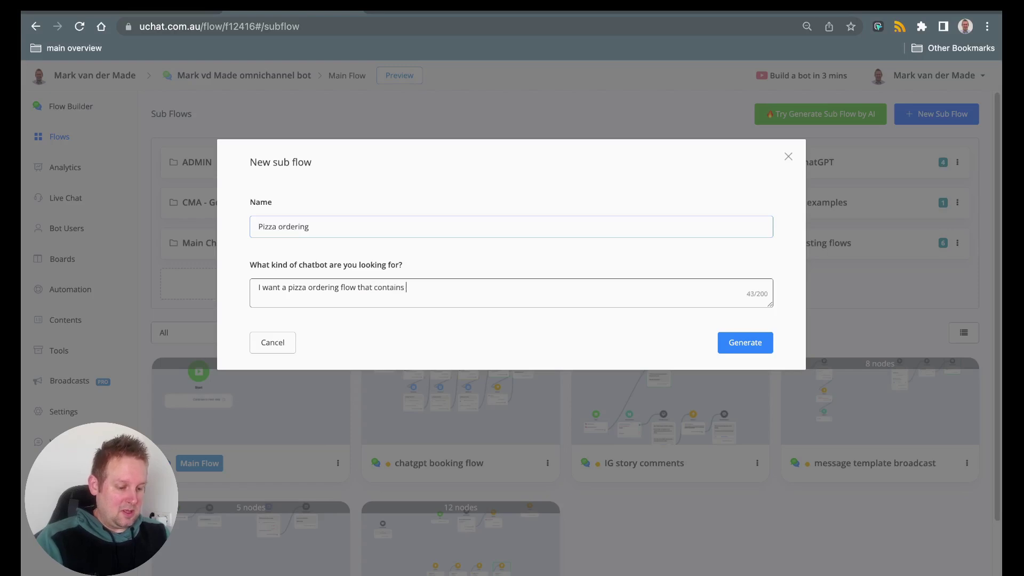
type("lead capture ")
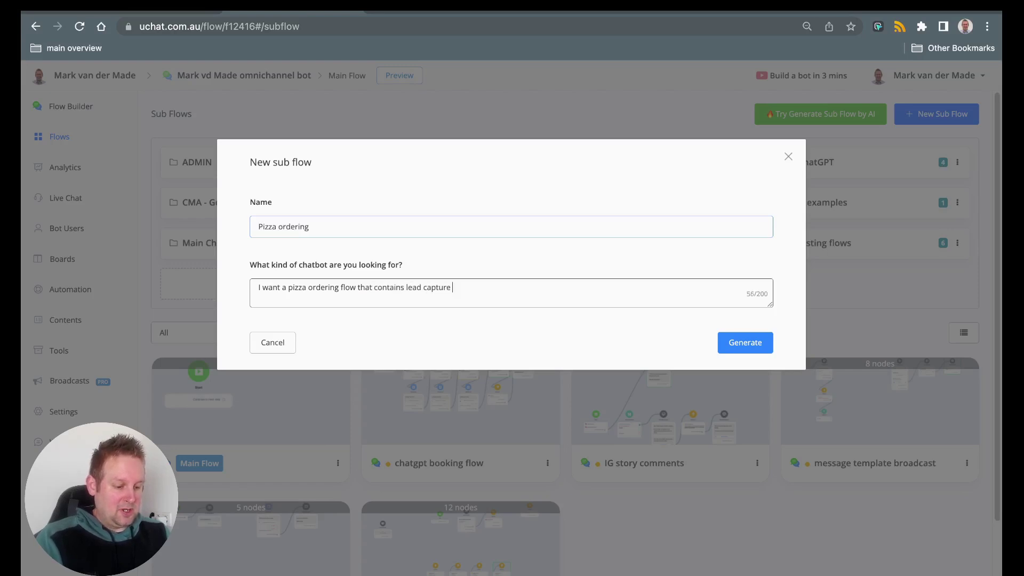
type("details")
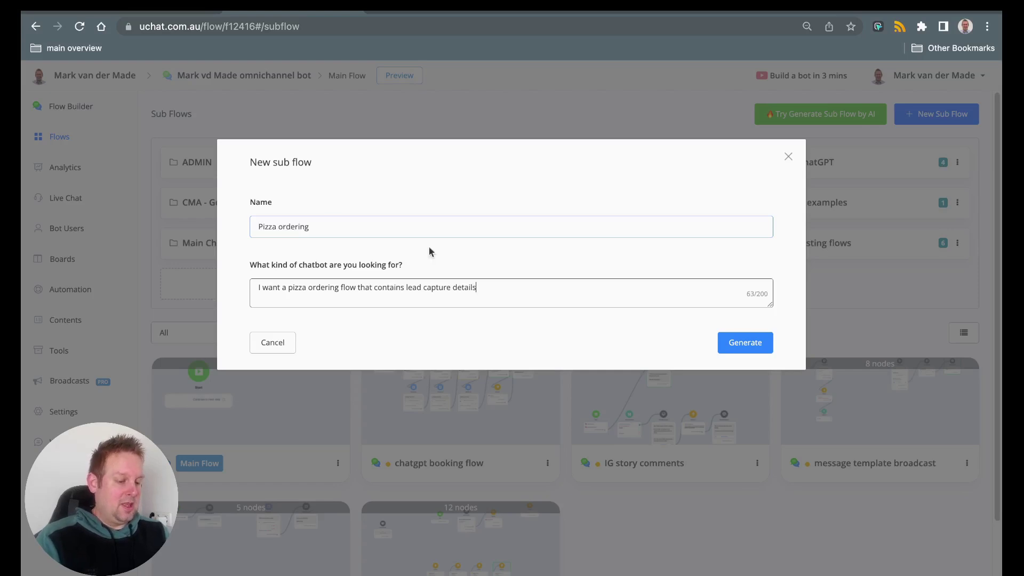
Step: Generate the Pizza ordering sub flow, which opens with a Start step and an Ask Name question
left_click(729, 345)
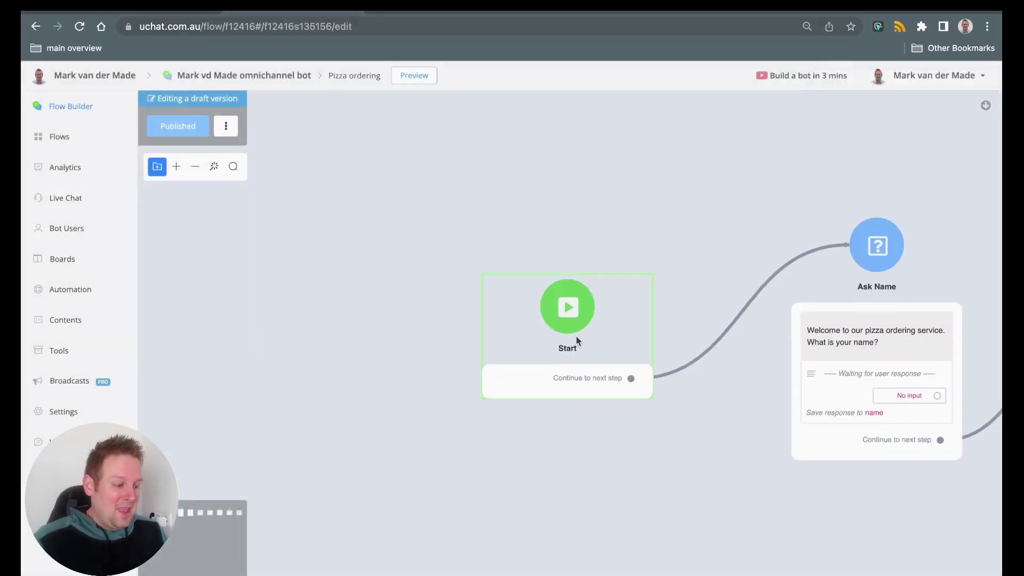
left_click_drag(677, 427, 400, 362)
scroll(396, 356, "down", 3)
scroll(396, 356, "down", 5)
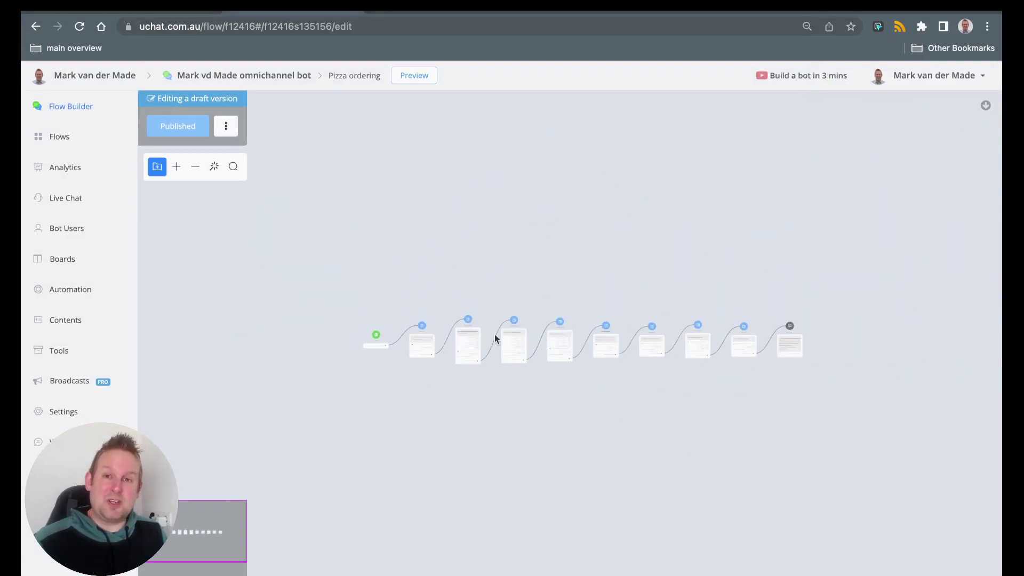
scroll(635, 440, "up", 2)
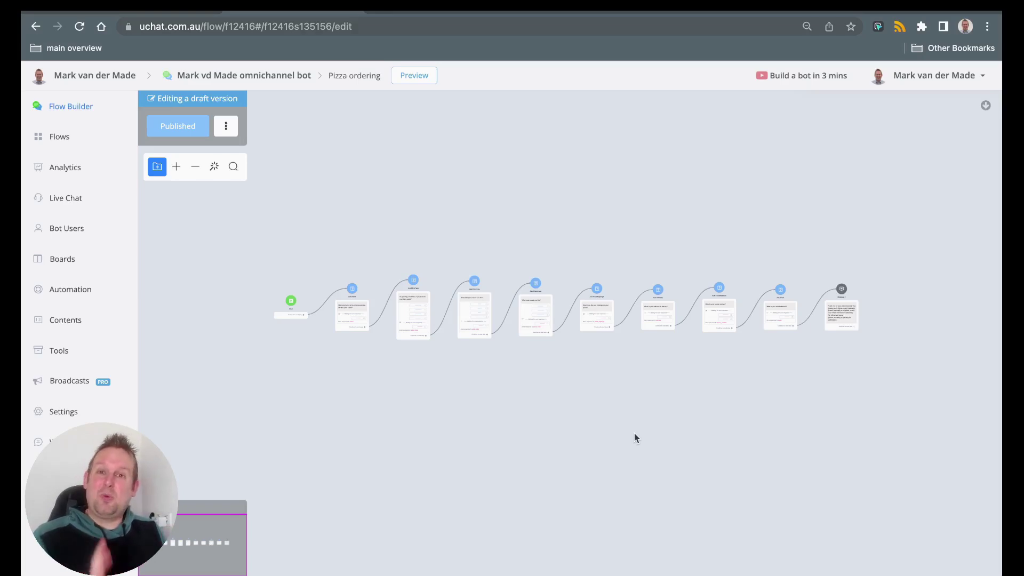
scroll(342, 370, "up", 10)
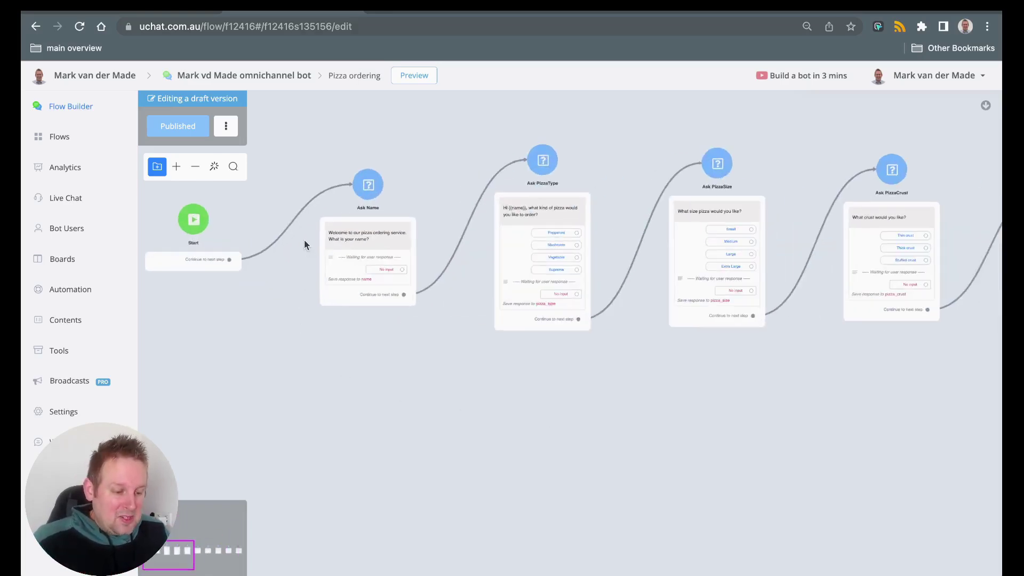
scroll(305, 241, "up", 3)
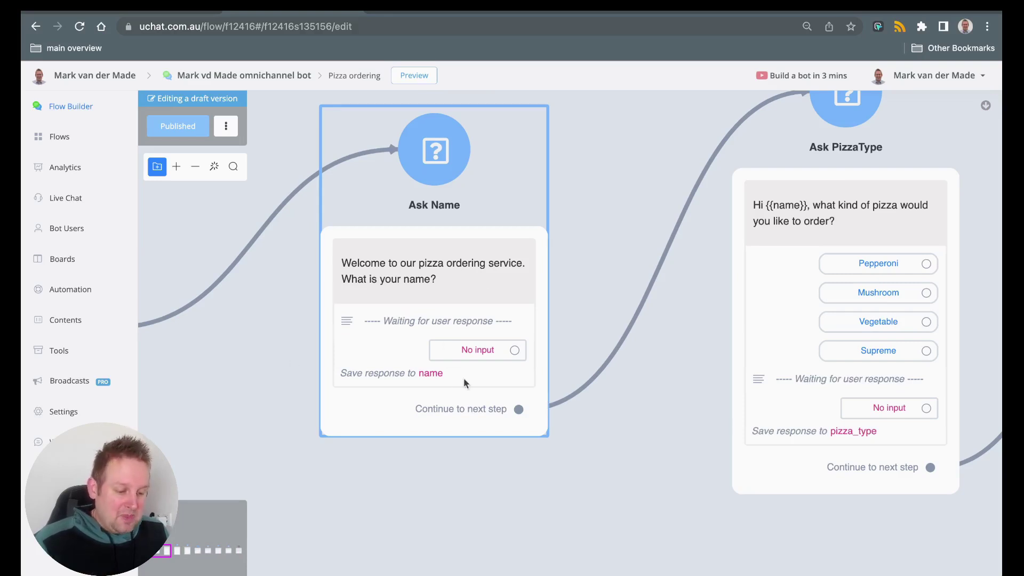
scroll(455, 373, "down", 2)
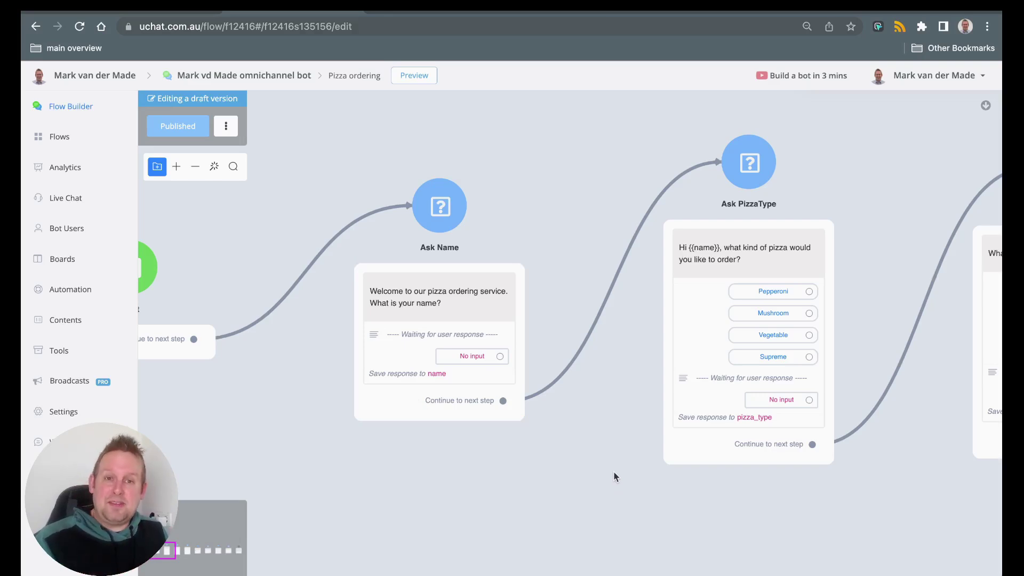
left_click_drag(888, 524, 697, 503)
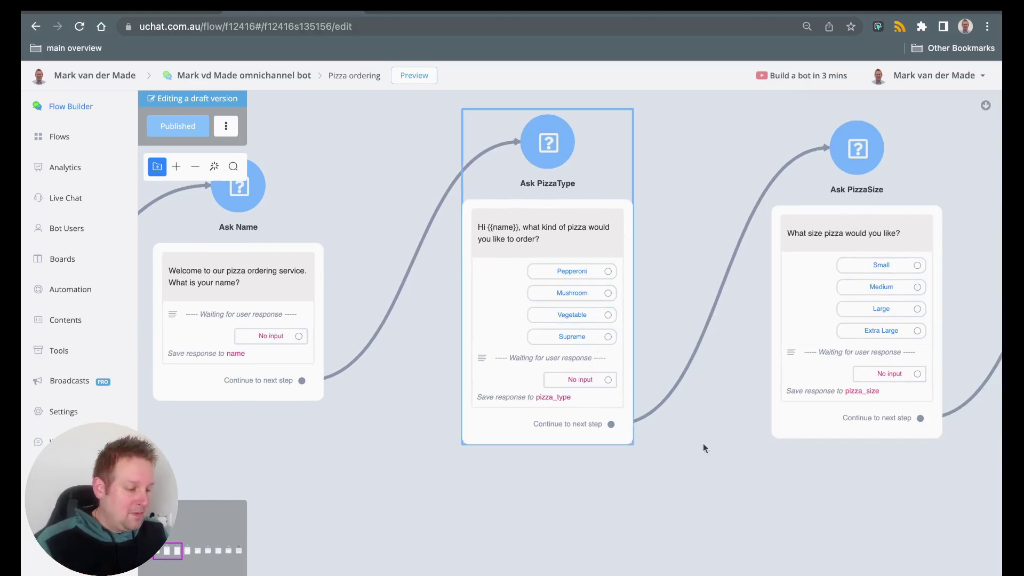
left_click_drag(846, 457, 393, 443)
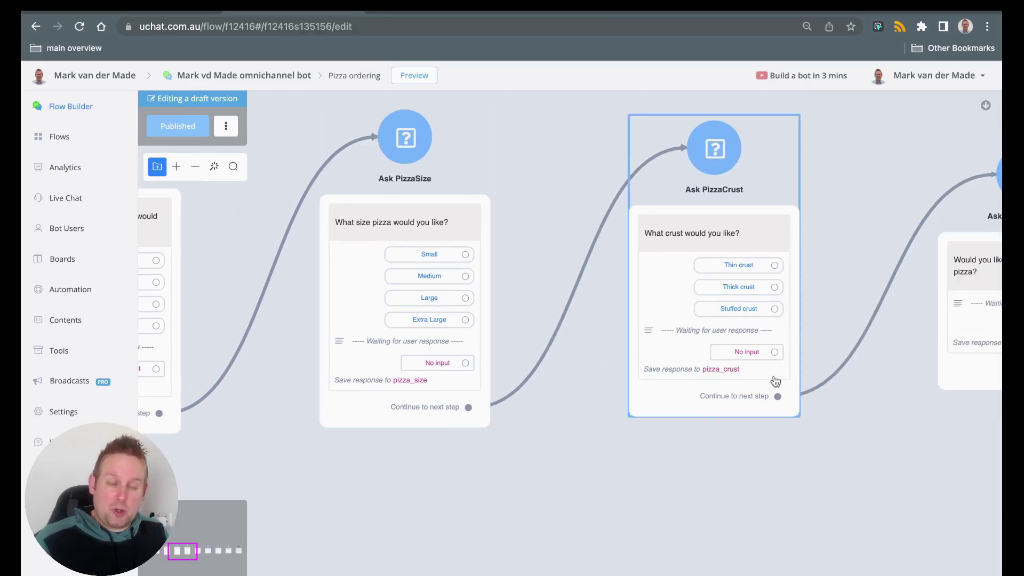
scroll(879, 465, "right", 10)
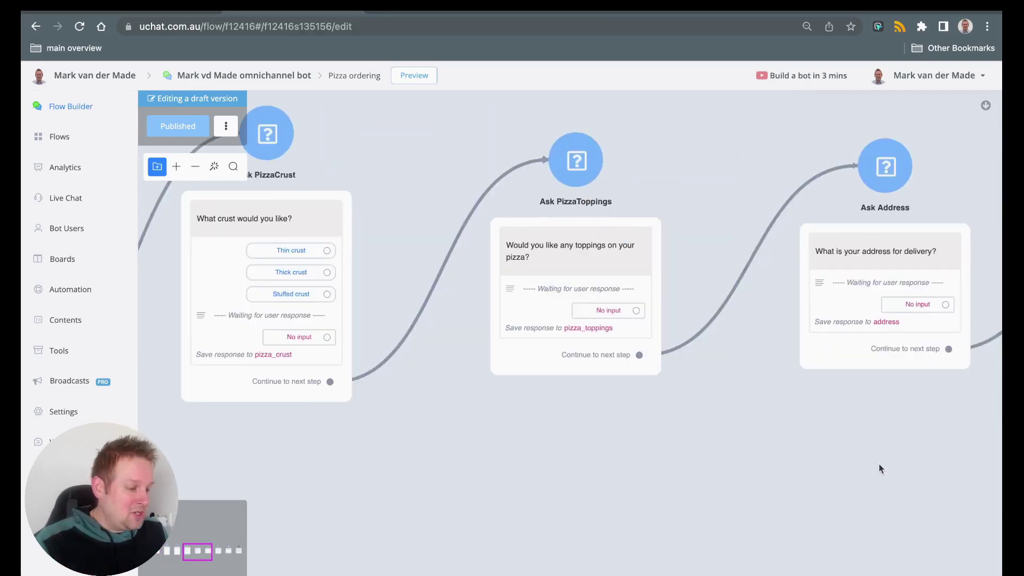
scroll(879, 469, "right", 8)
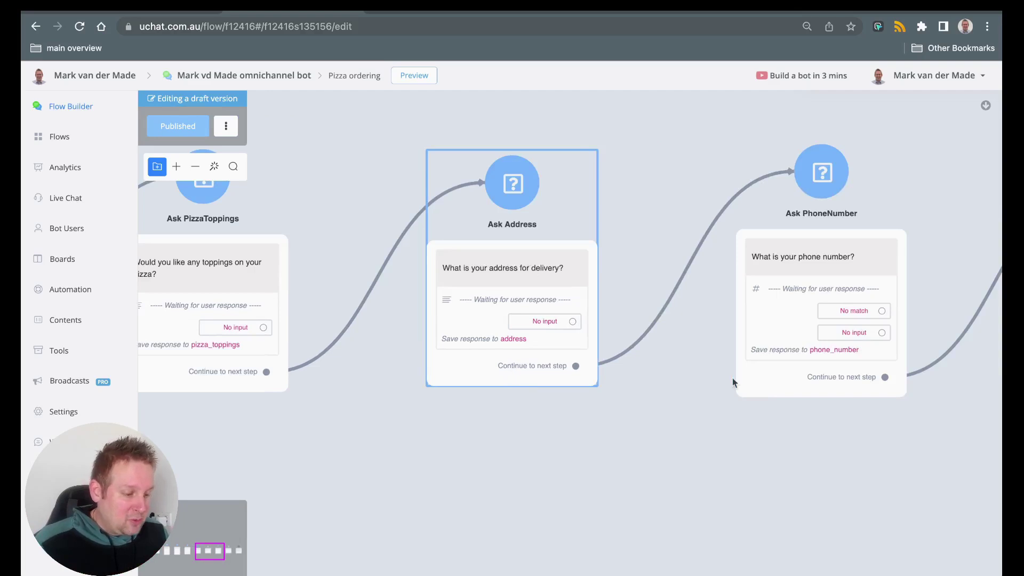
left_click_drag(873, 467, 476, 457)
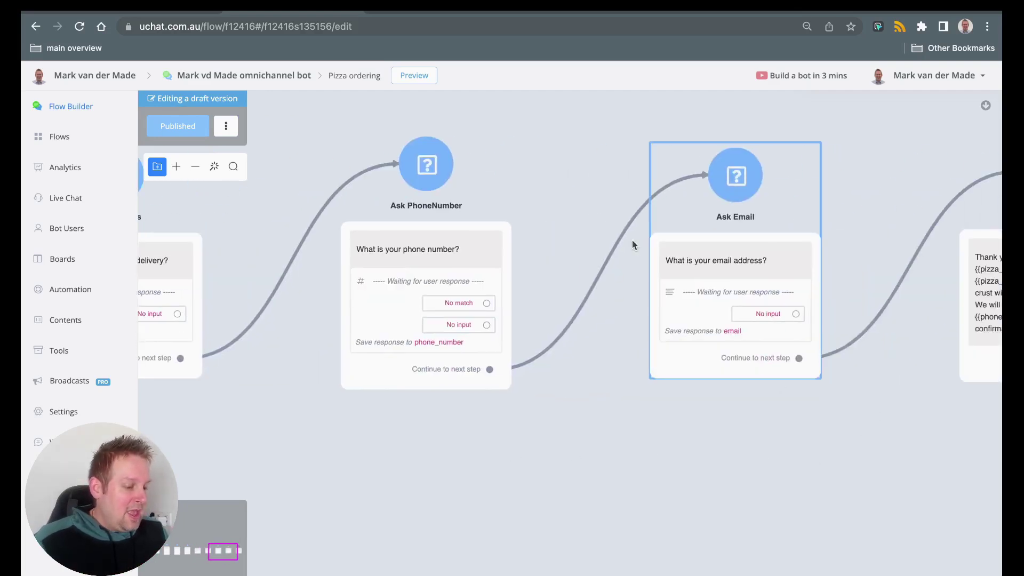
left_click_drag(798, 441, 400, 441)
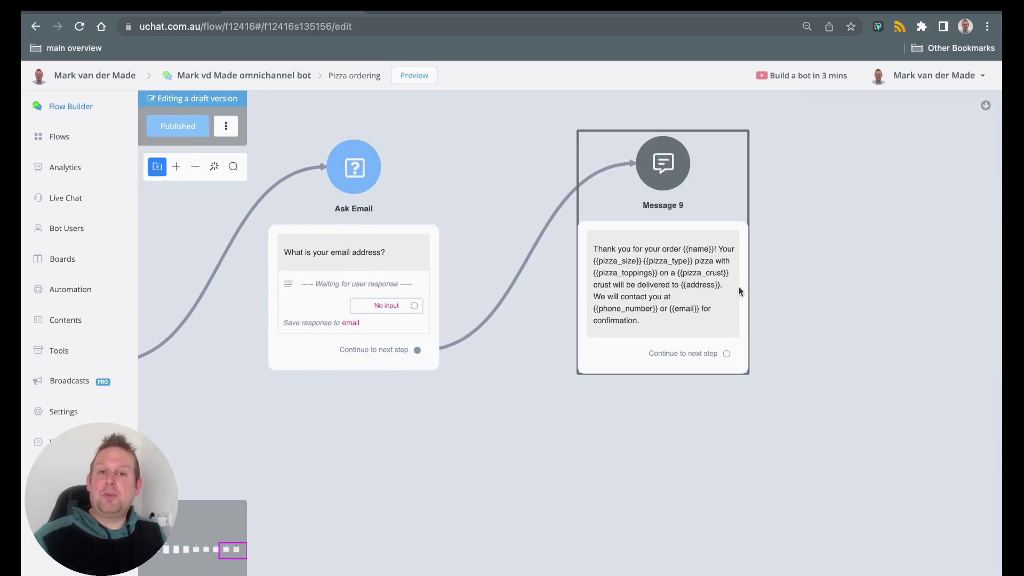
scroll(452, 462, "down", 5)
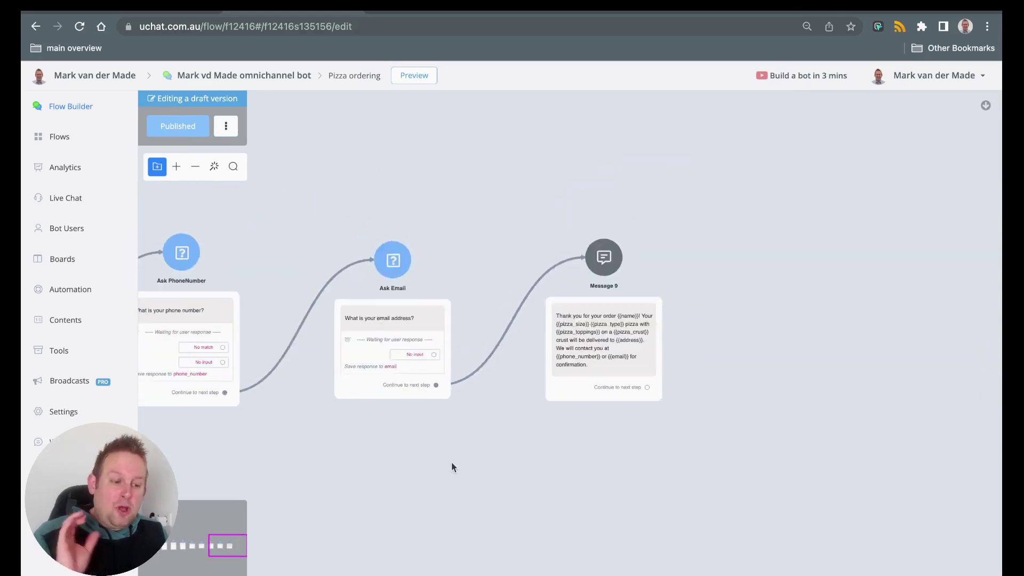
Step: Delete the Pizza ordering sub flow by confirming with DELETE, then return to the Sub Flows list
left_click_drag(414, 449, 677, 422)
scroll(591, 386, "down", 5)
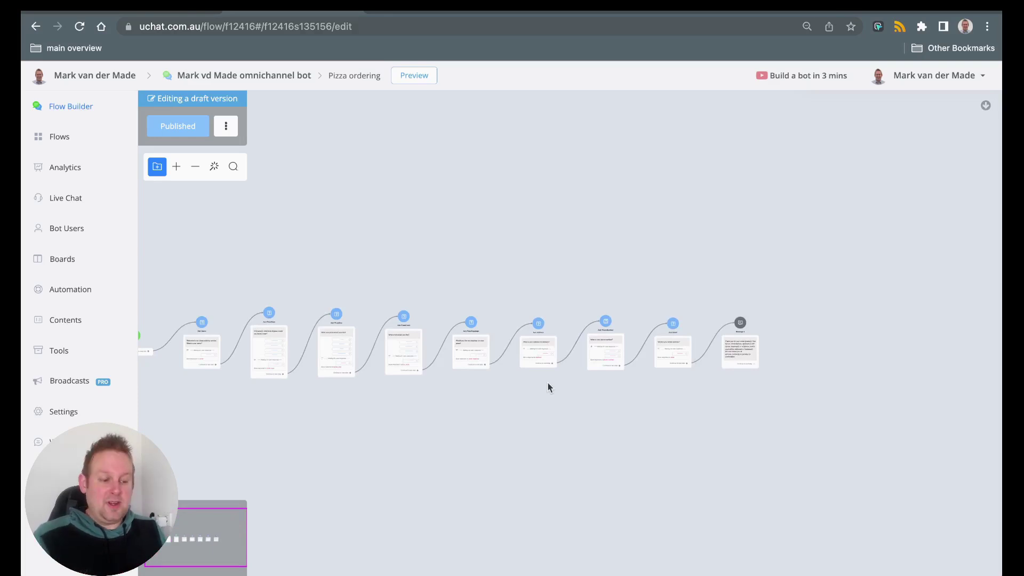
left_click_drag(403, 211, 401, 151)
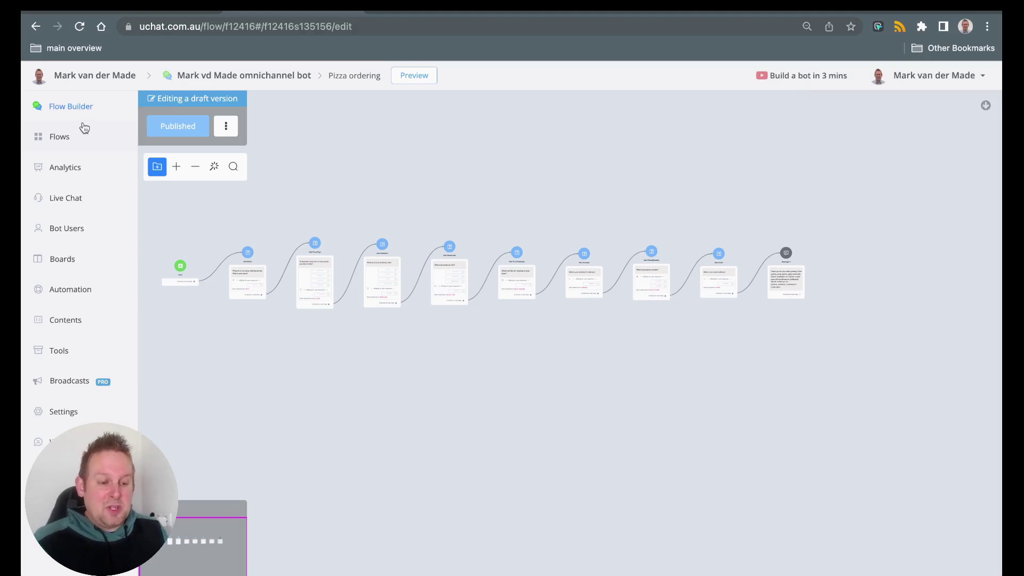
left_click(226, 126)
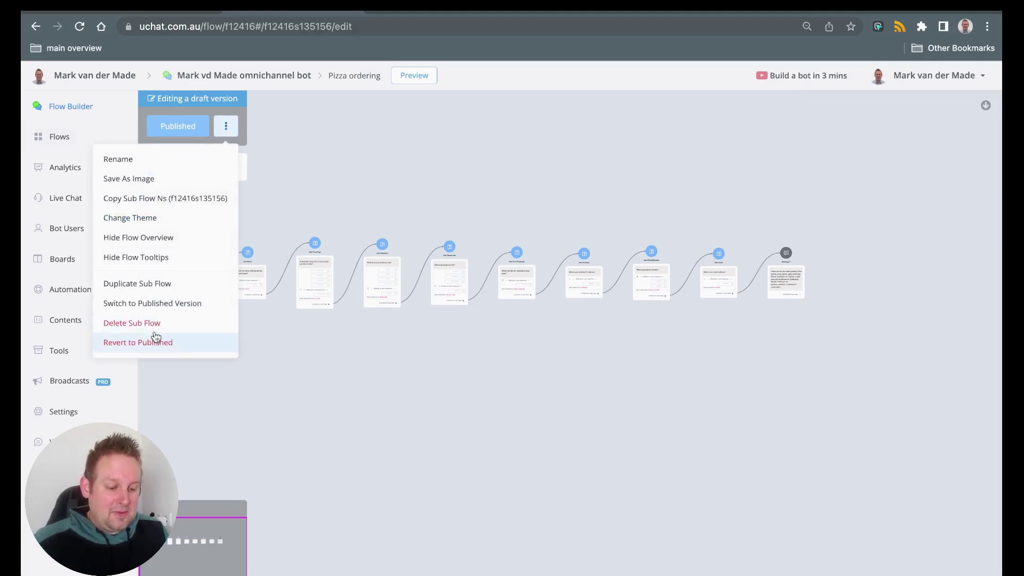
left_click(133, 322)
left_click(424, 334)
type("DELETE")
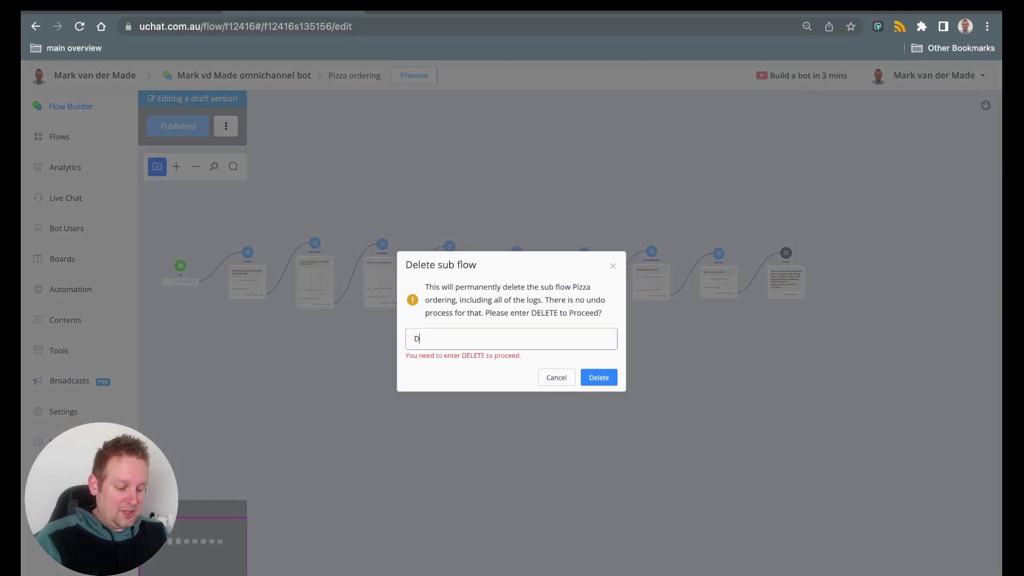
key("Return")
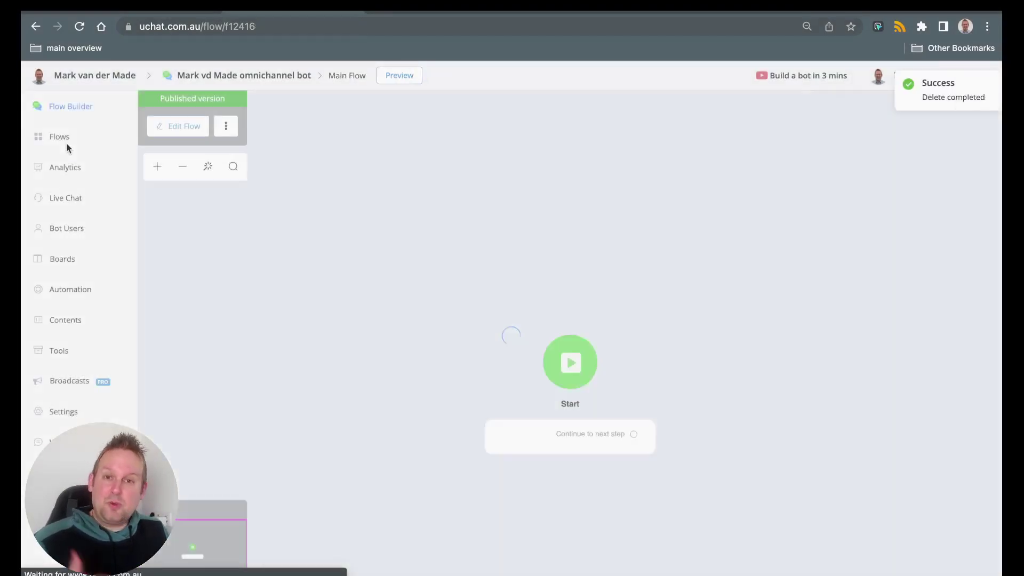
left_click(66, 143)
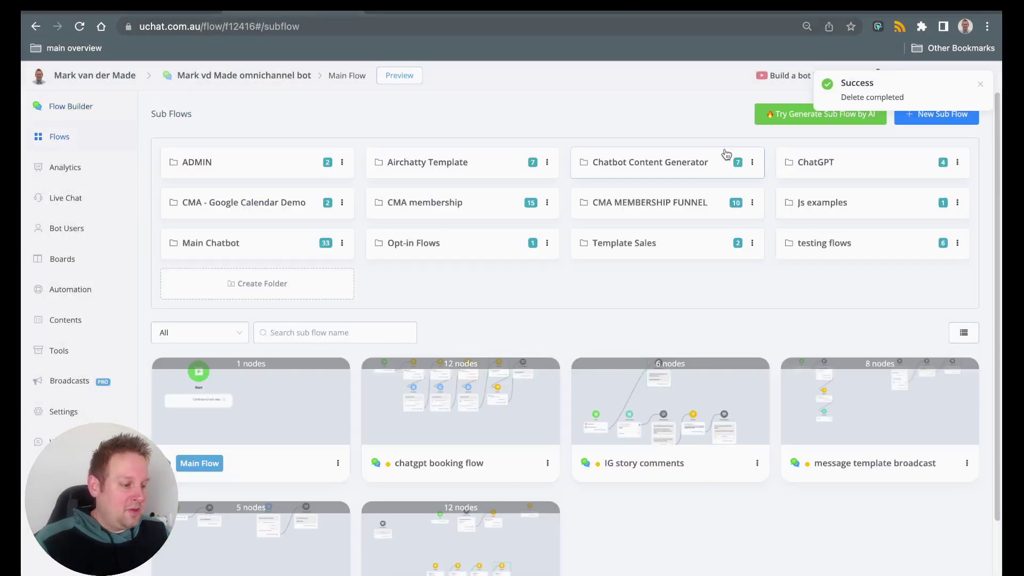
Step: Generate an AI sub flow named 'Pizza odering' from the description 'Pizza ordering in Spanish'
left_click(800, 114)
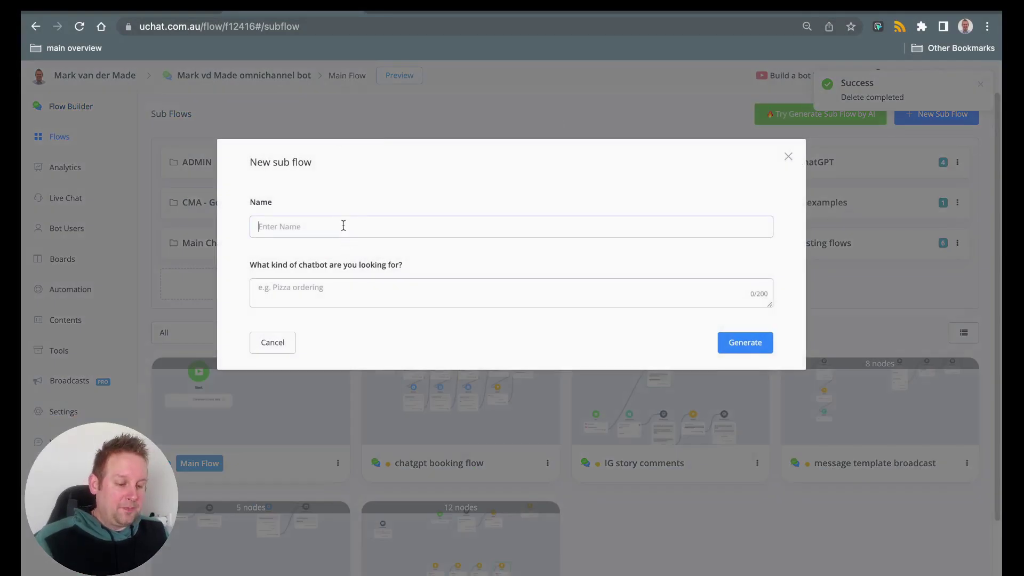
type("Piz")
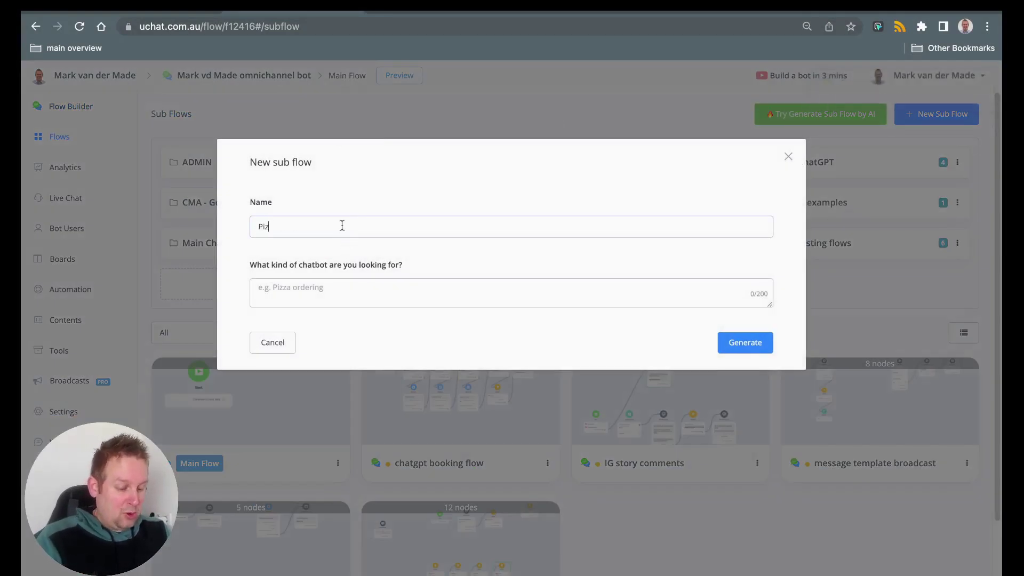
type("za odering")
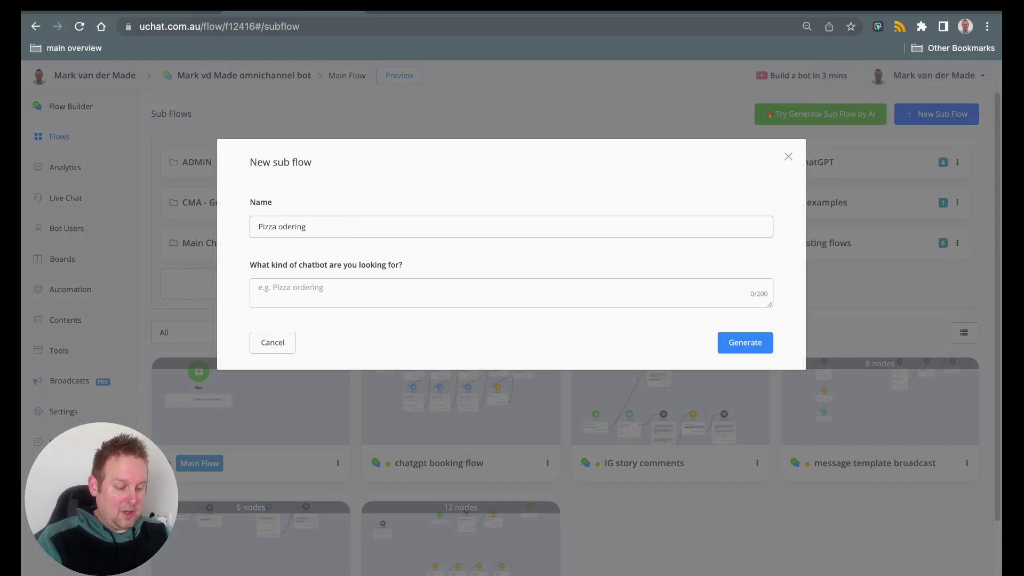
left_click(259, 288)
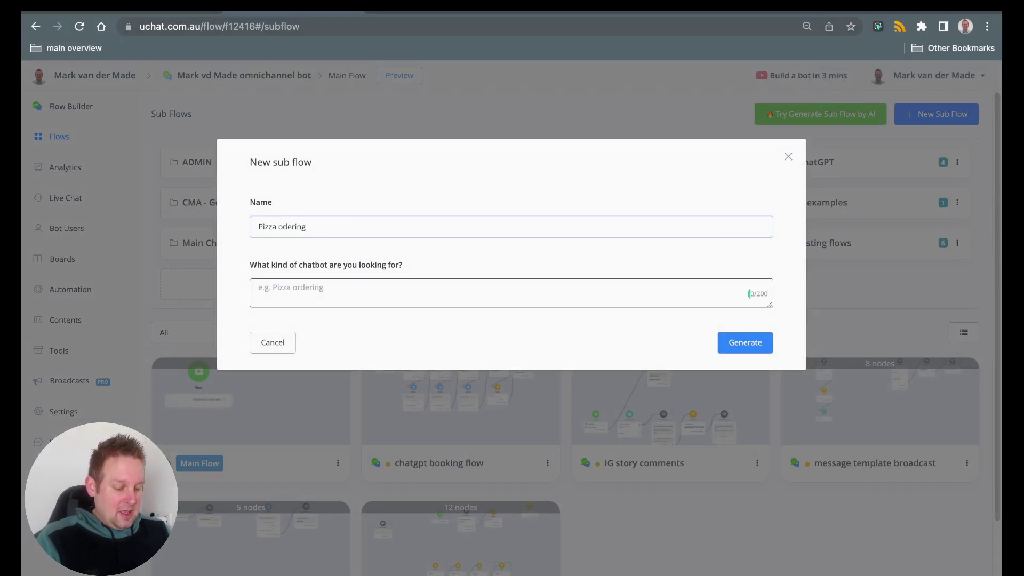
type("Pizza or")
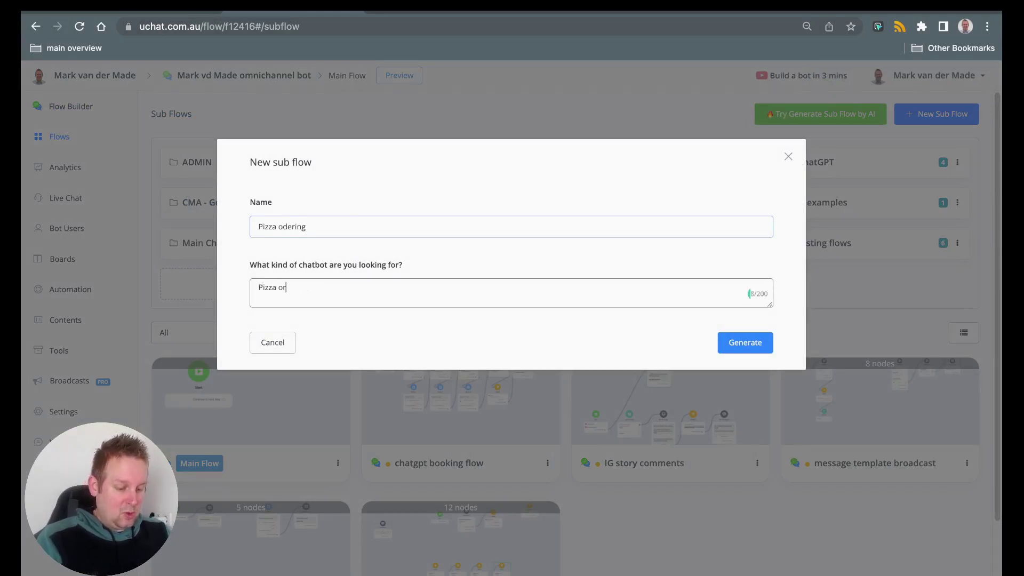
type("dering in Spanish")
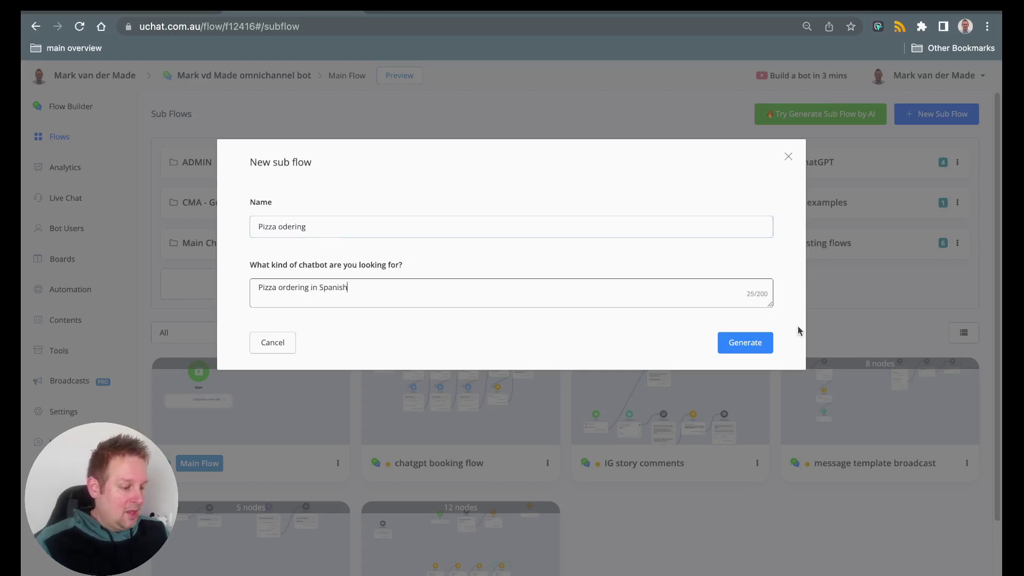
left_click(761, 344)
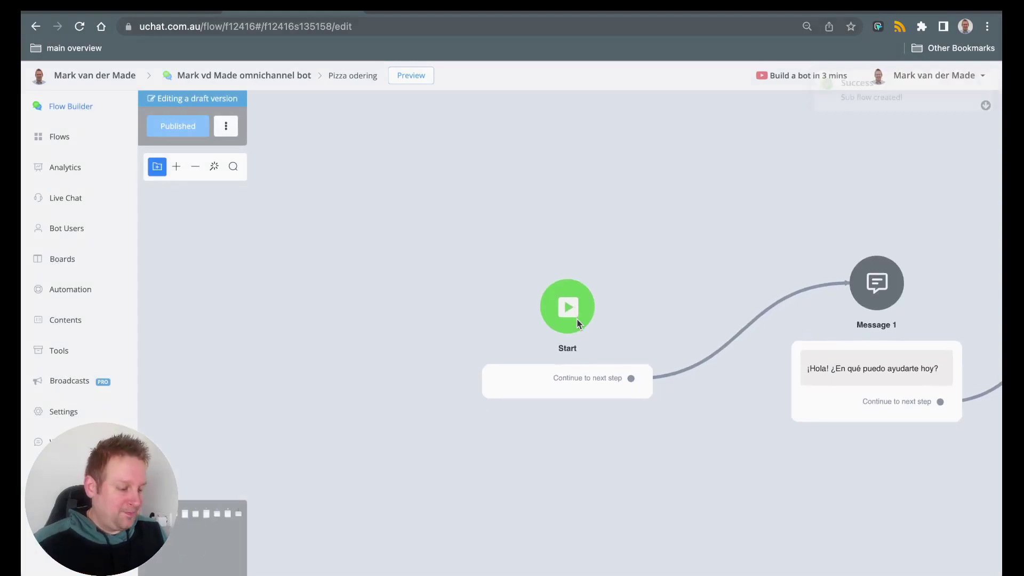
Step: Pan and zoom through the Spanish pizza flow from Ask Name to the closing Message 8
left_click_drag(907, 466, 336, 192)
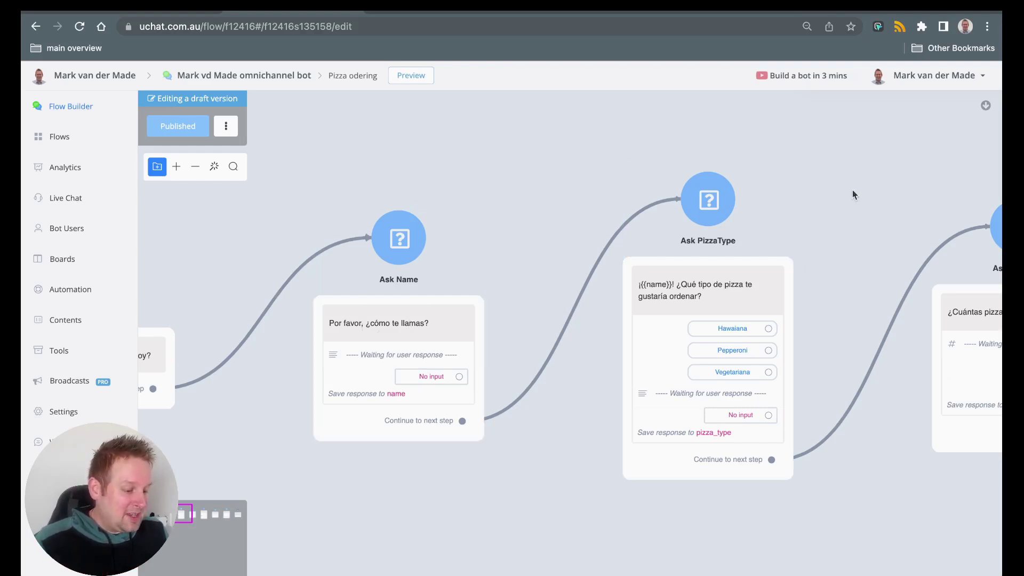
left_click_drag(854, 195, 556, 165)
left_click_drag(738, 478, 478, 464)
left_click_drag(736, 465, 602, 463)
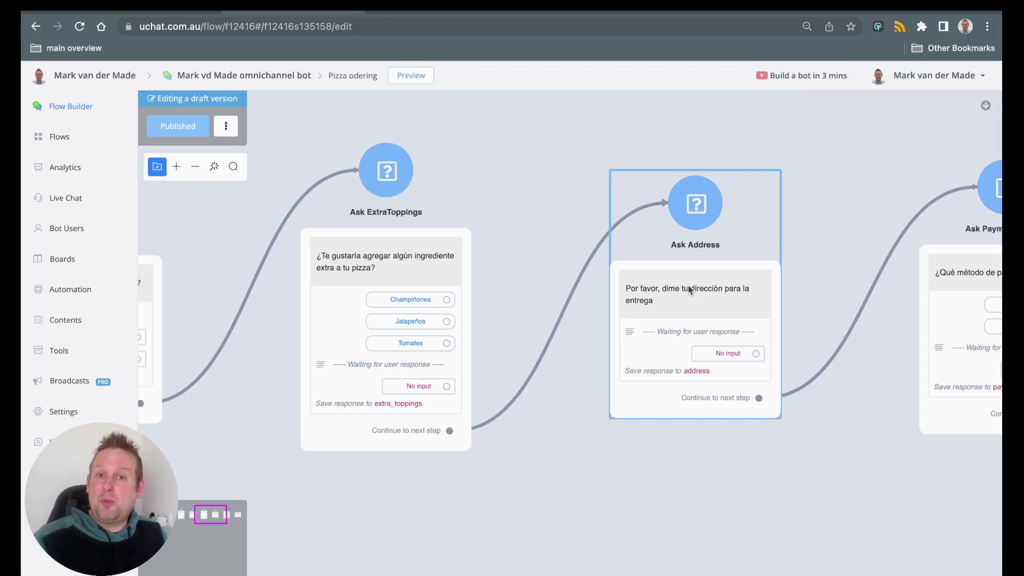
scroll(688, 289, "down", 5)
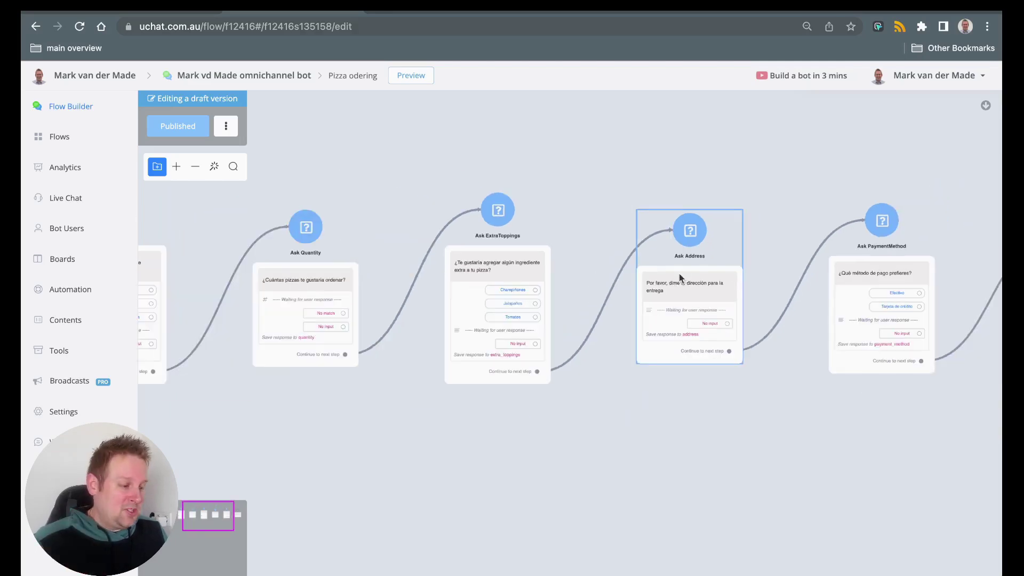
left_click_drag(814, 440, 576, 414)
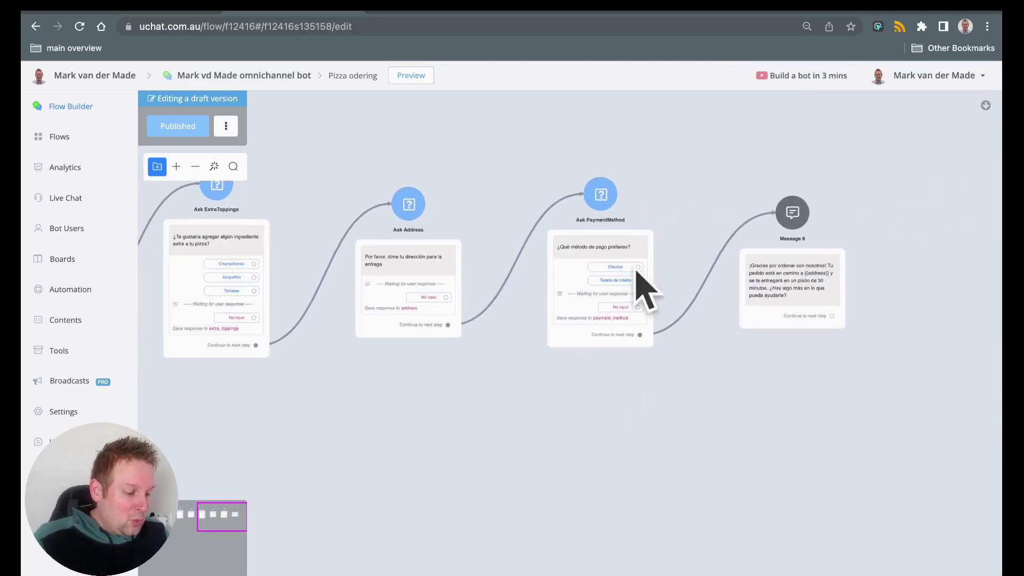
scroll(630, 365, "down", 4)
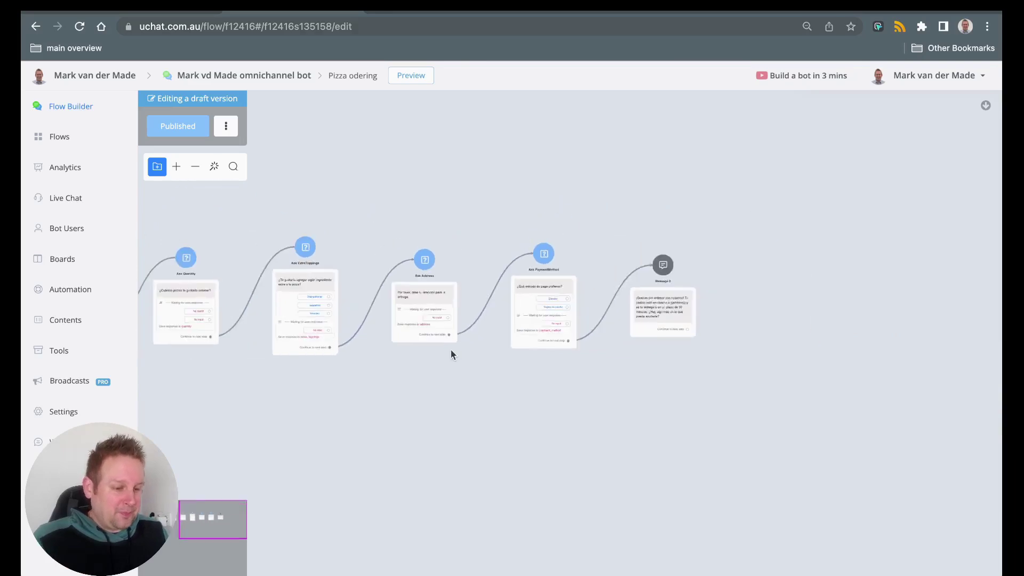
left_click_drag(403, 420, 520, 350)
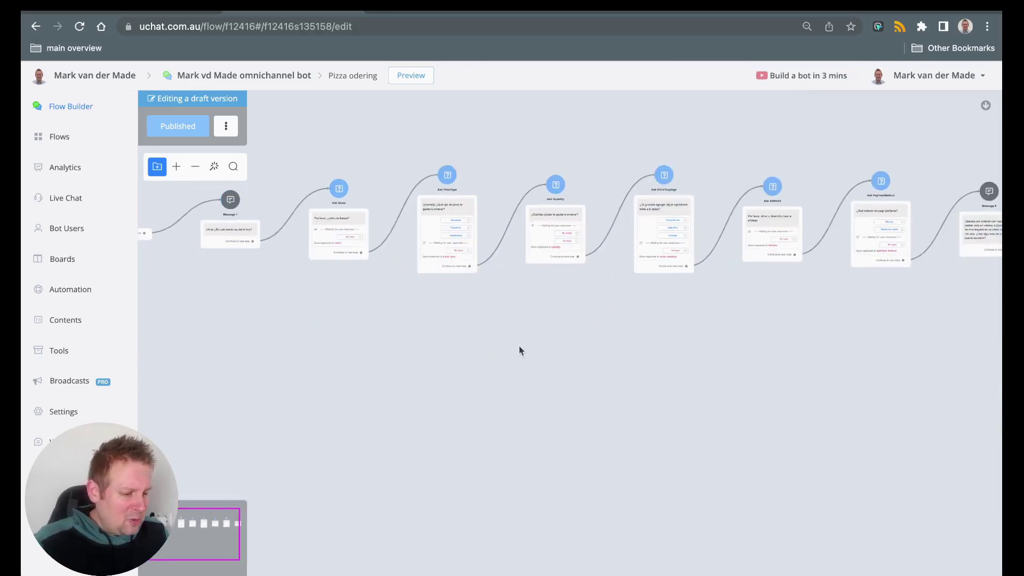
Step: Generate an AI sub flow named 'Solar panels' from the description 'Quote for solar panels'
left_click(61, 139)
left_click(812, 113)
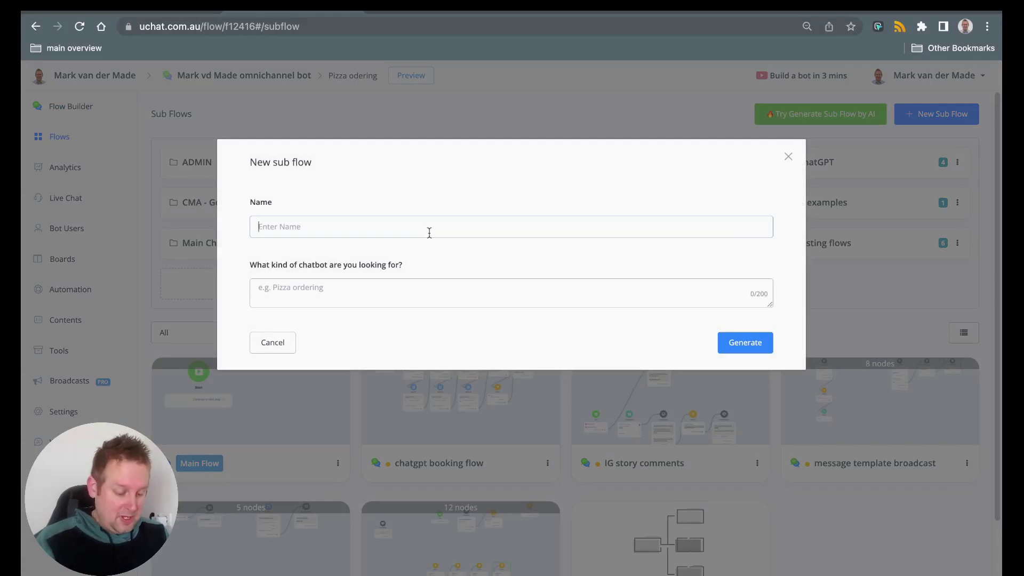
type("Solar panel")
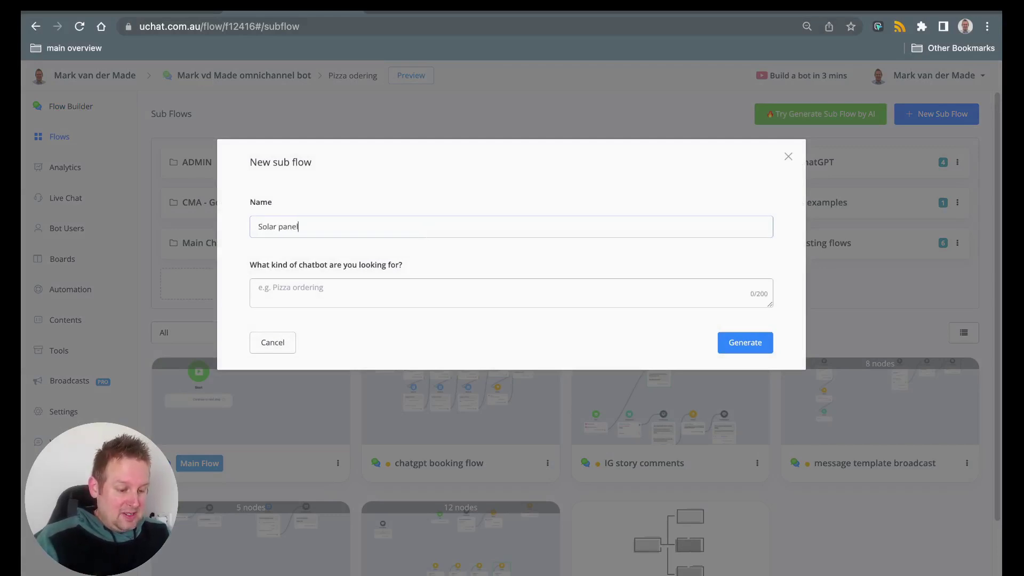
type("s")
left_click(374, 292)
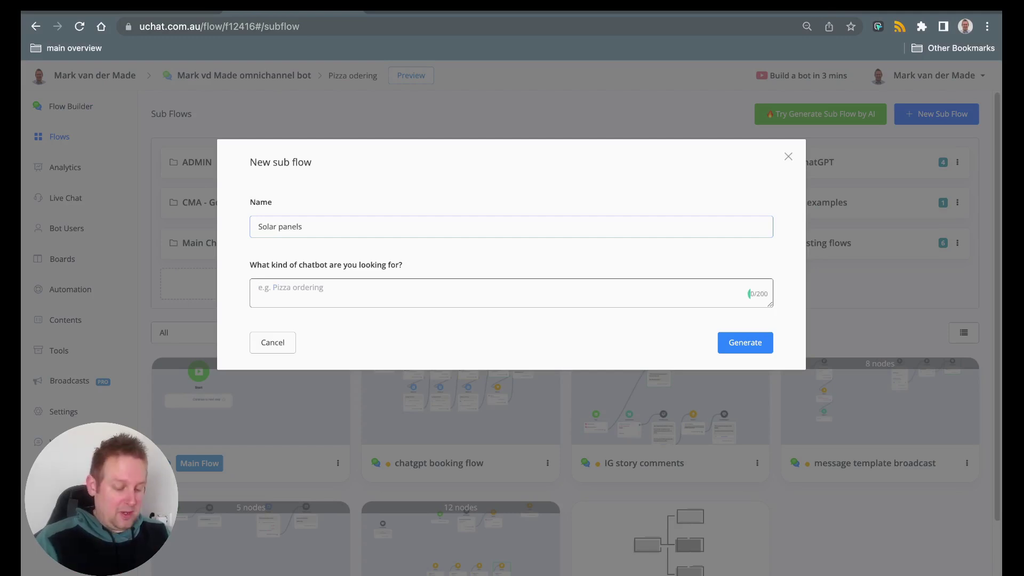
type("Qu")
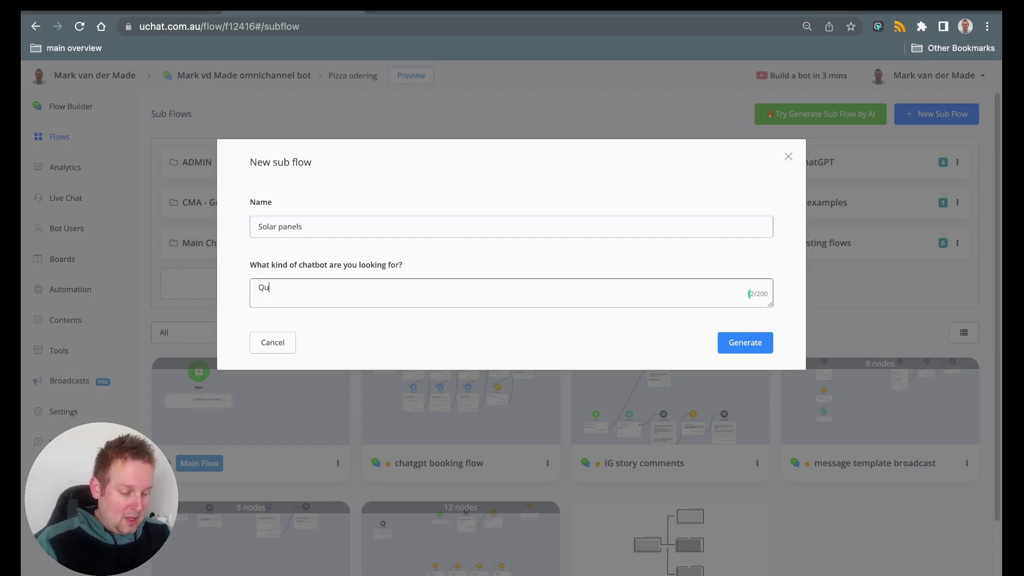
type("ote for ")
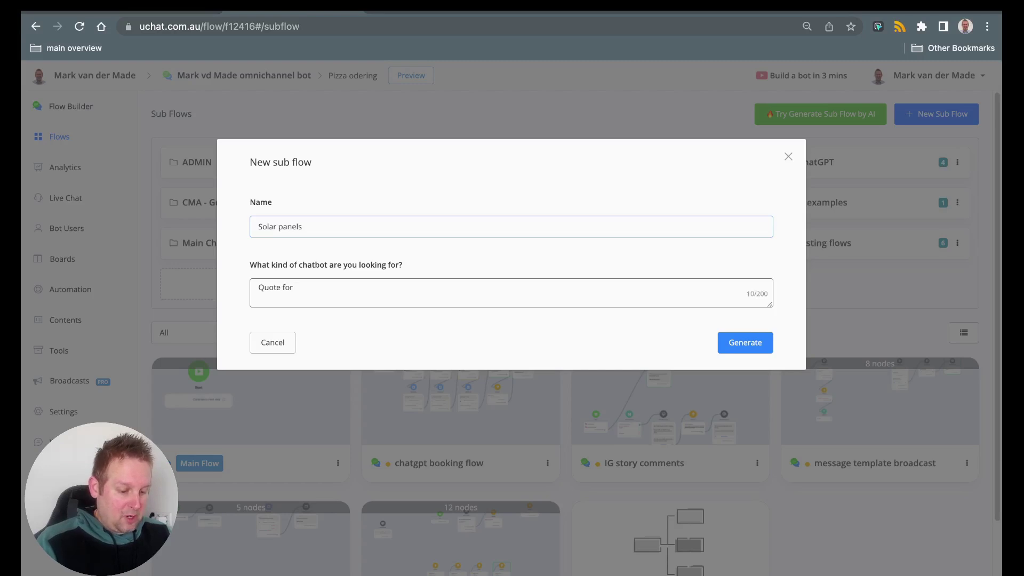
type("solar panels")
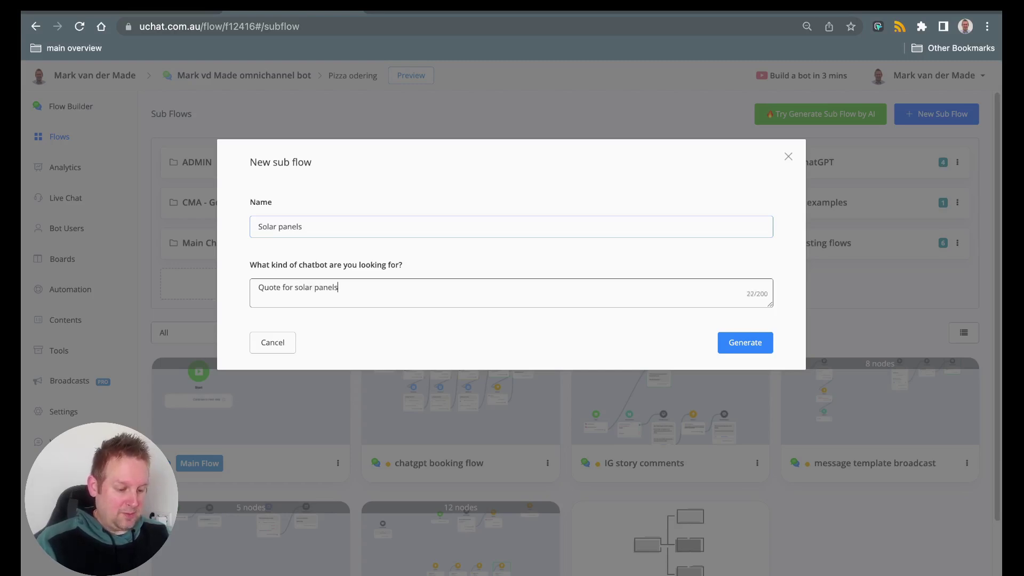
left_click(746, 342)
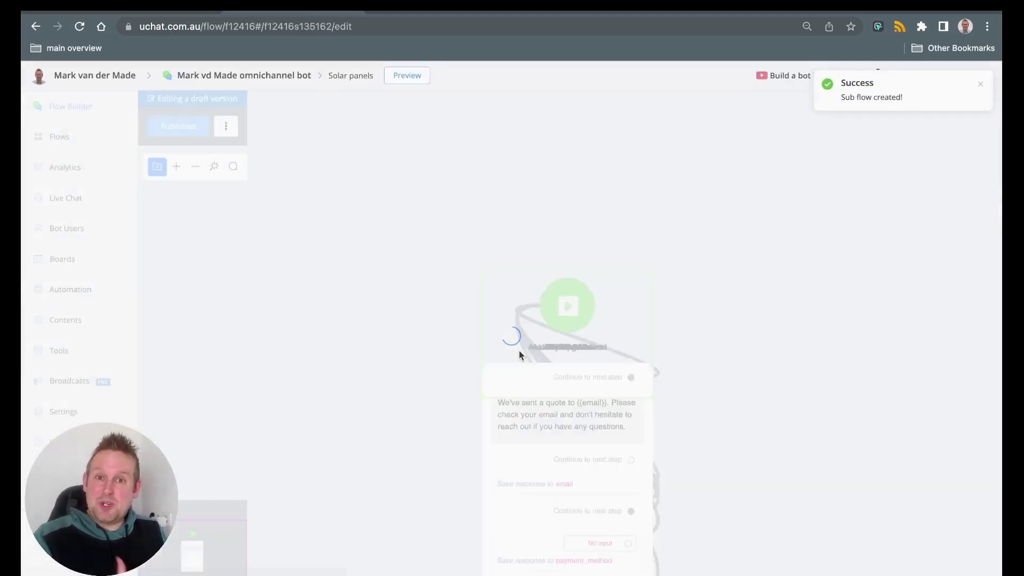
scroll(617, 189, "down", 5)
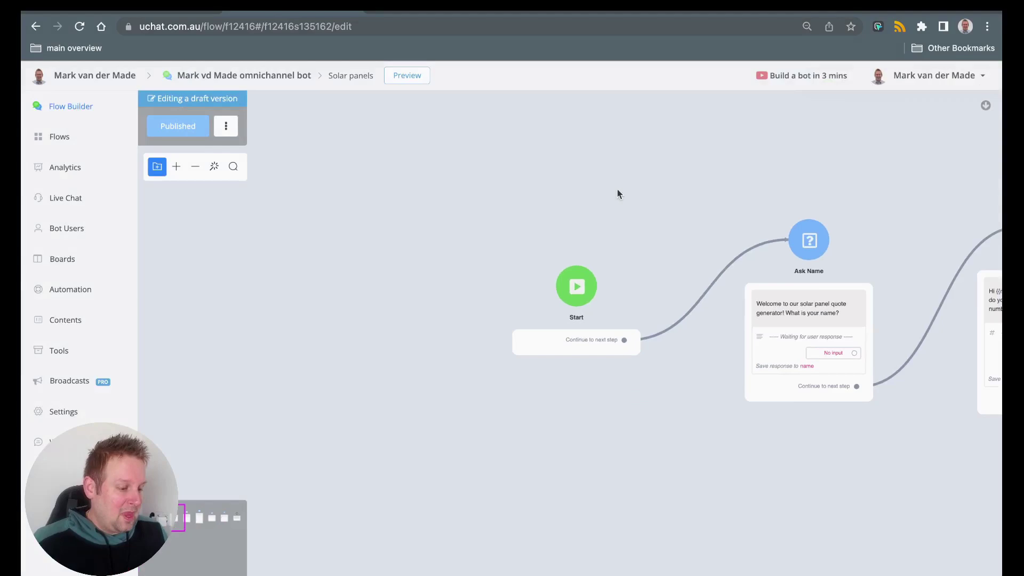
left_click_drag(617, 191, 318, 201)
scroll(468, 274, "up", 5)
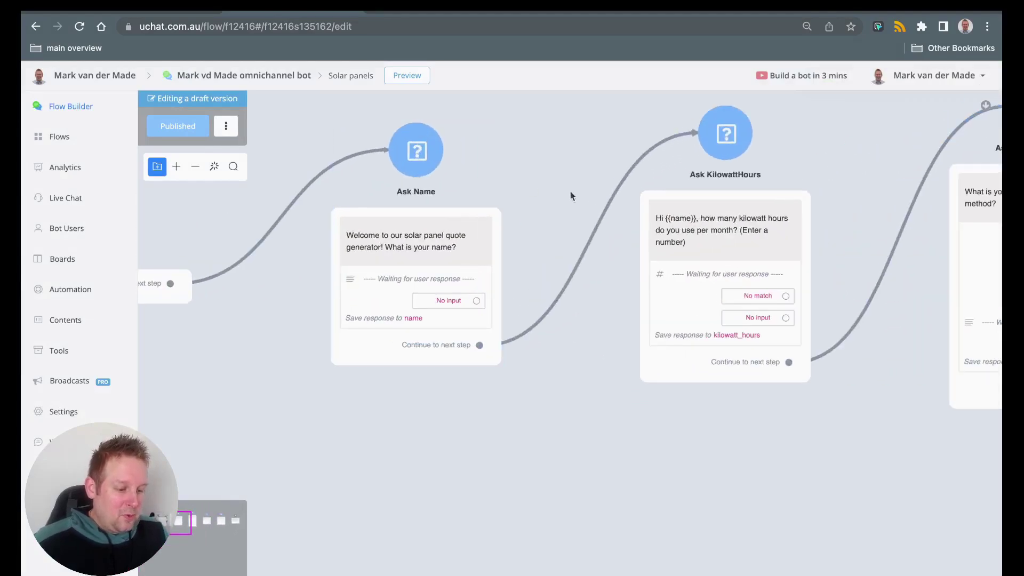
left_click_drag(538, 374, 478, 373)
scroll(485, 235, "up", 3)
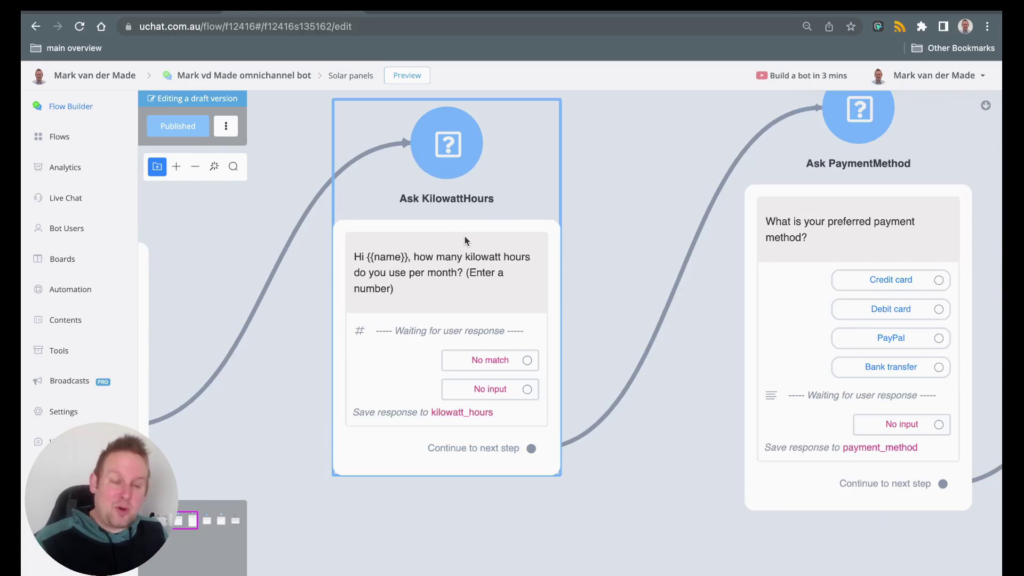
scroll(599, 473, "down", 2)
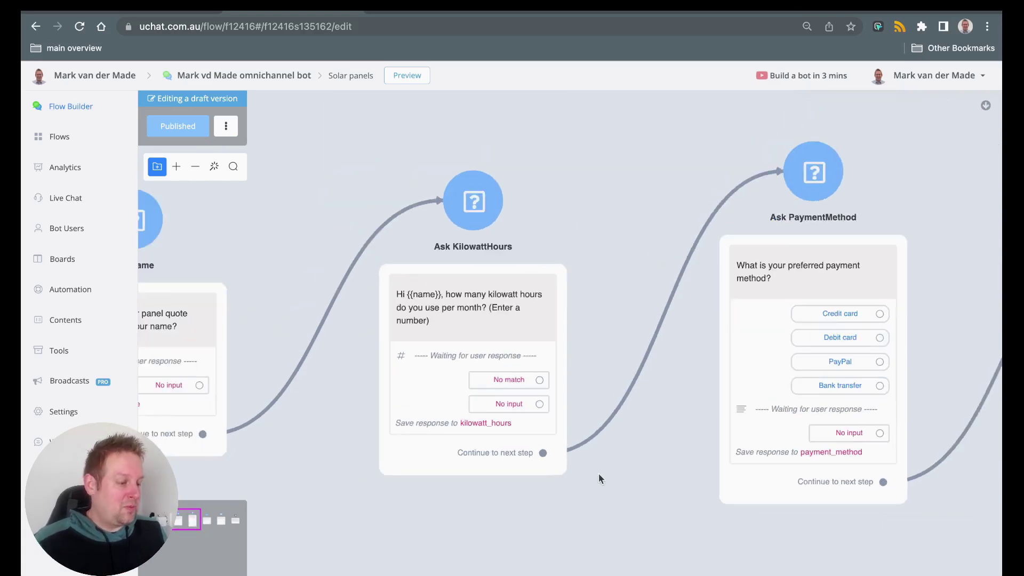
scroll(599, 473, "right", 5)
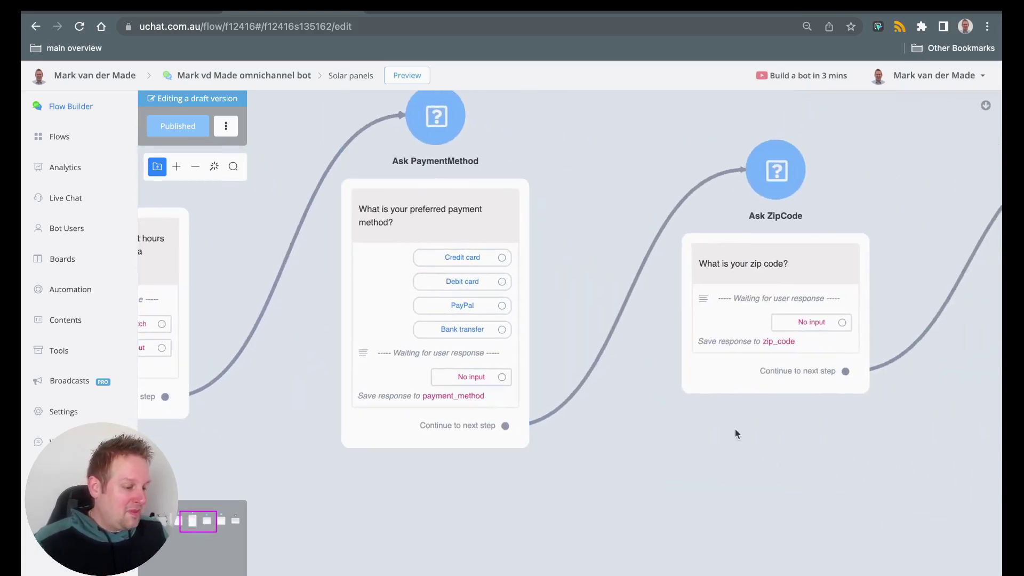
left_click_drag(735, 429, 309, 425)
scroll(857, 432, "right", 1)
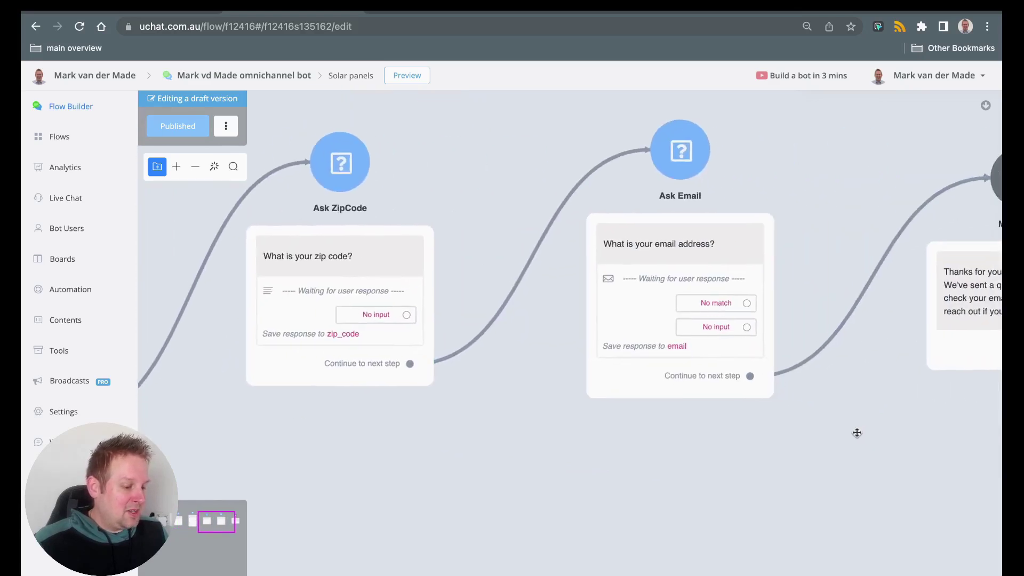
left_click_drag(857, 433, 478, 427)
scroll(735, 347, "down", 3)
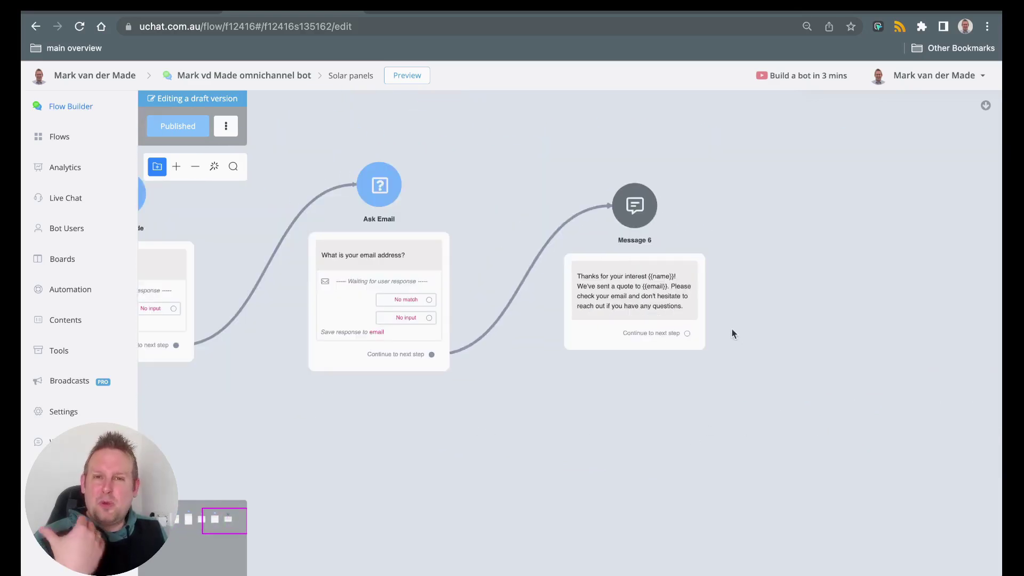
Step: Fill a new AI sub flow with name 'Real estate' and description 'Lead capture for a property search'
left_click(60, 136)
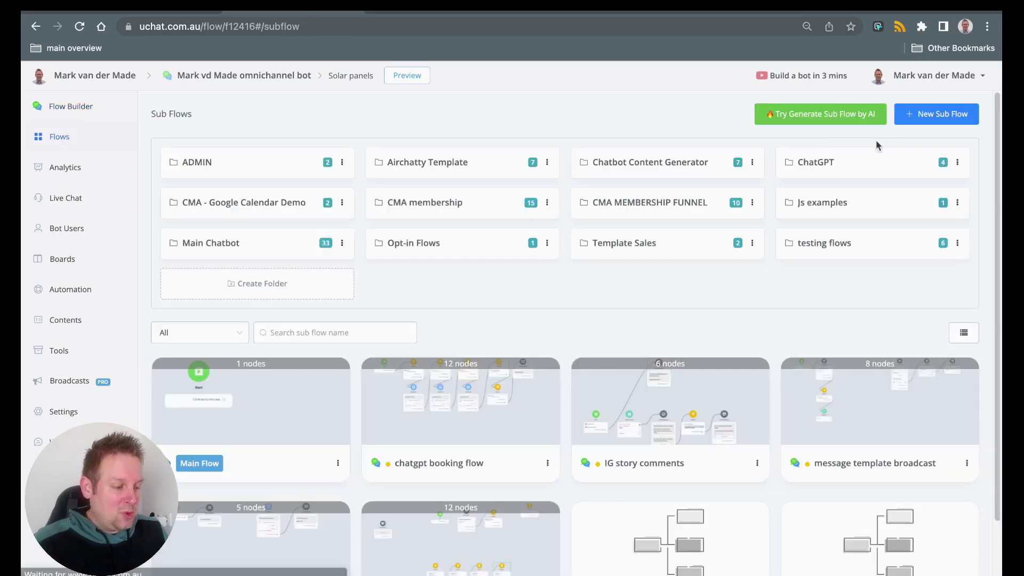
left_click(829, 114)
left_click(462, 226)
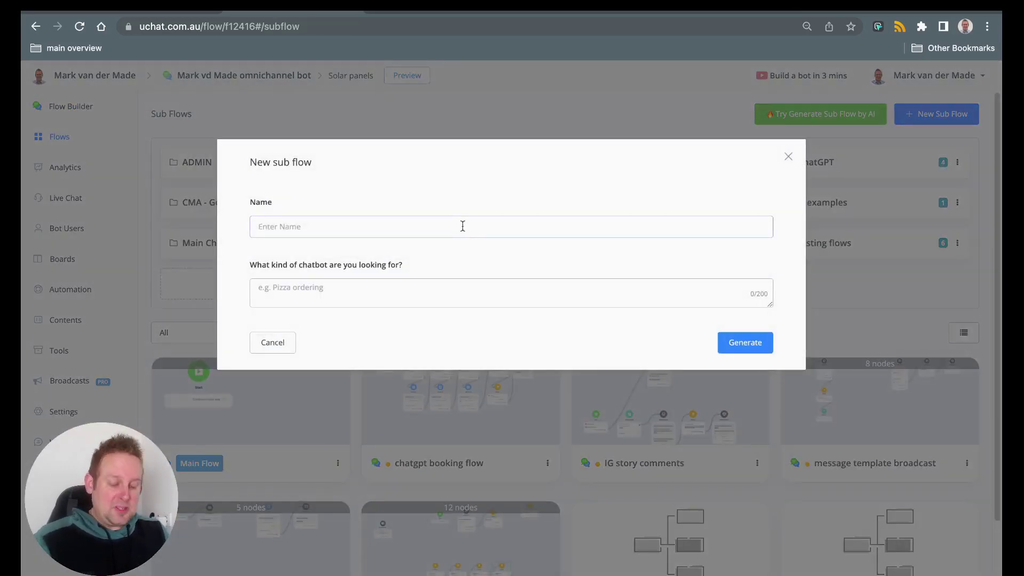
type("Real e")
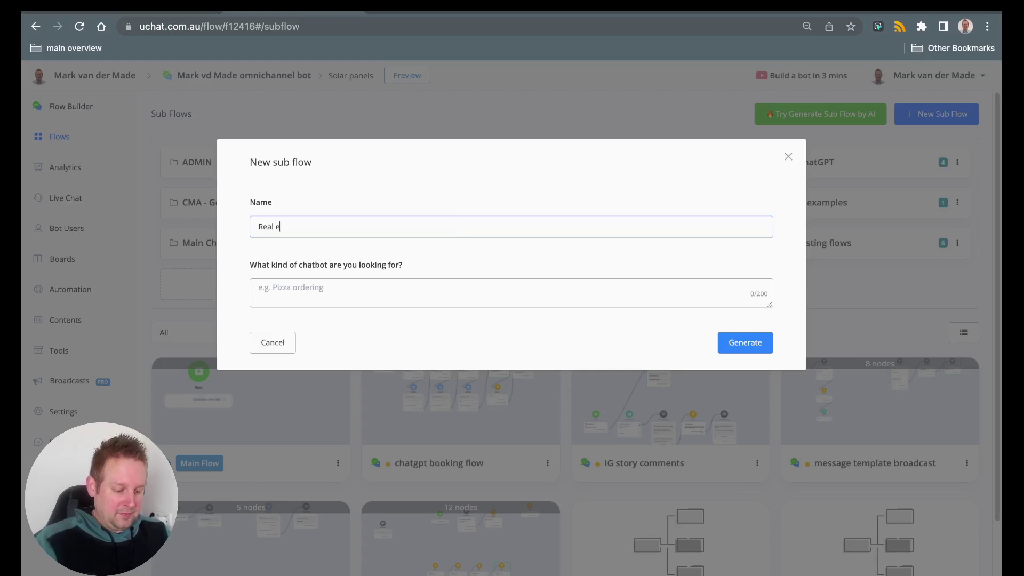
type("state")
left_click(259, 288)
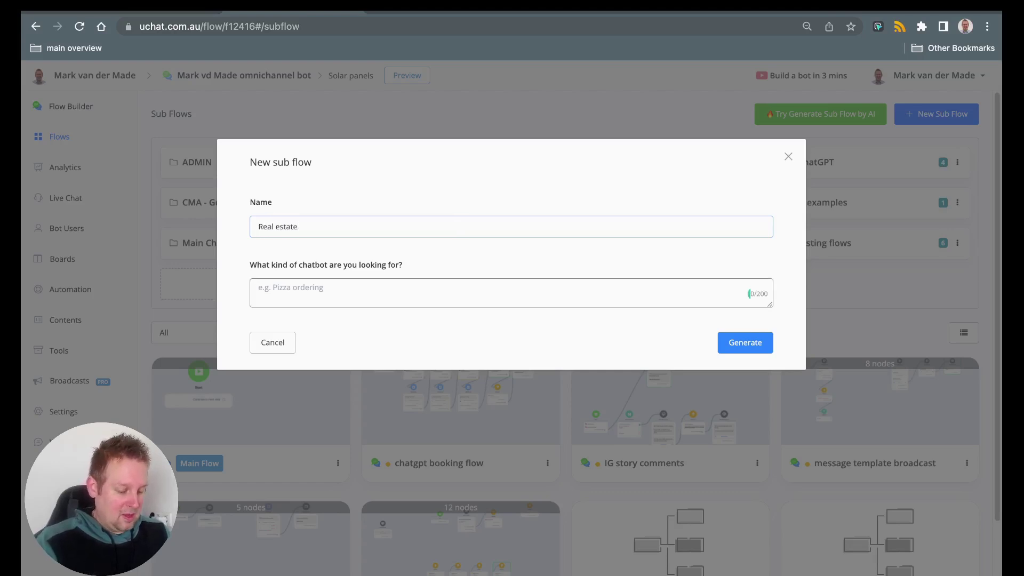
type("Lead capture ")
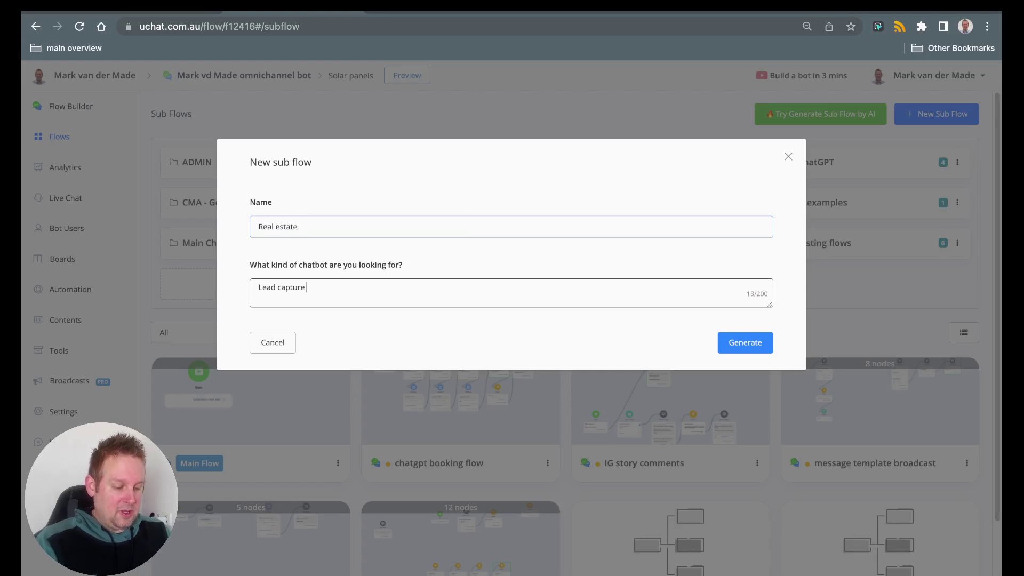
type("for a pro")
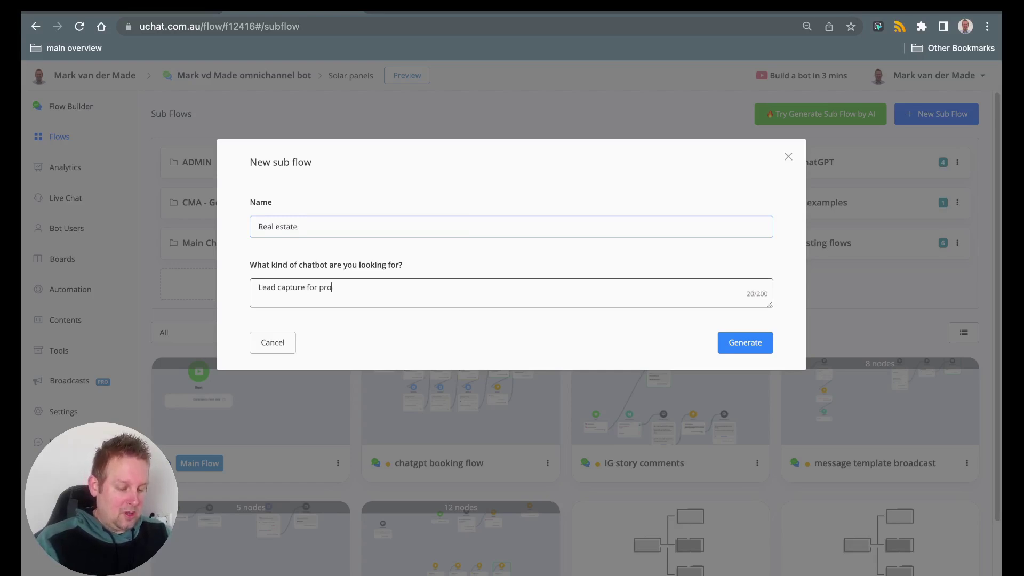
type("perty ")
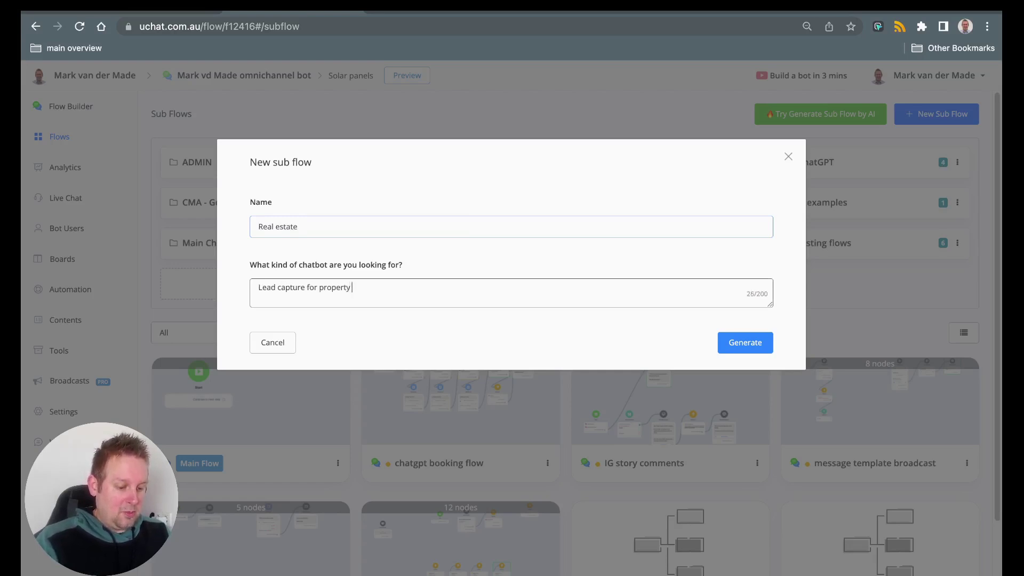
type("search")
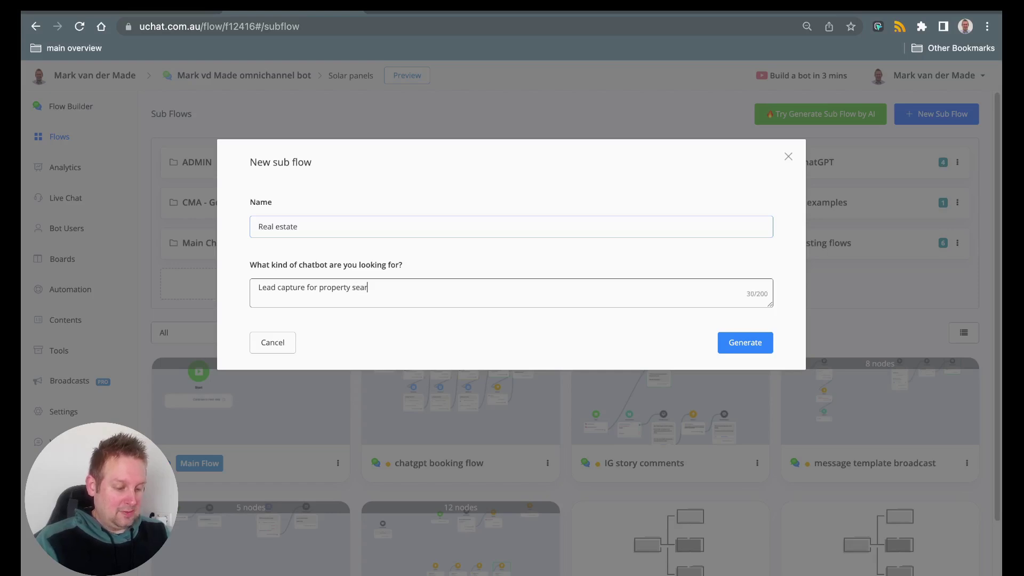
Step: Generate the Real estate sub flow and bring Ask LocationSearch into view
left_click(759, 344)
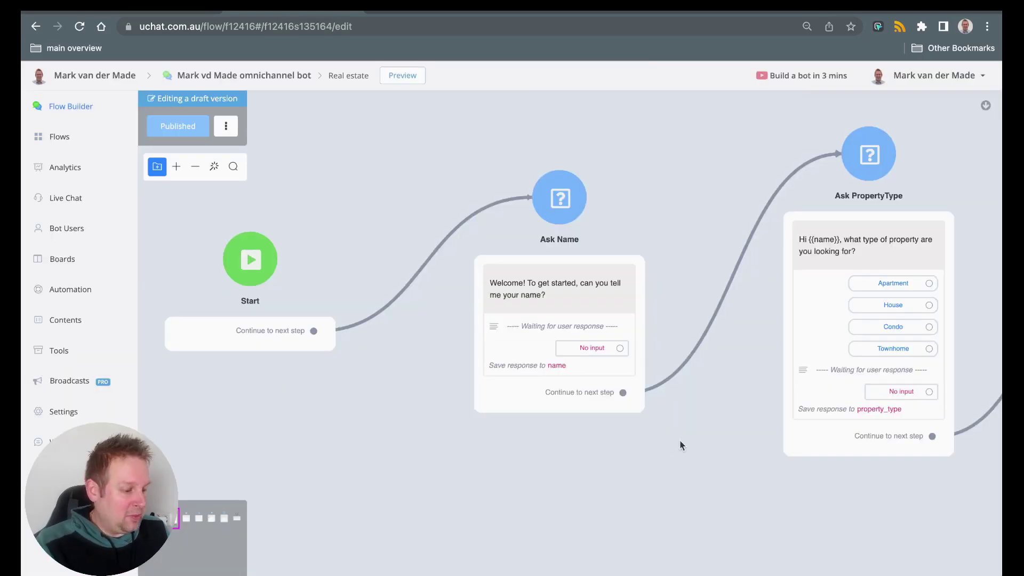
left_click_drag(680, 445, 361, 418)
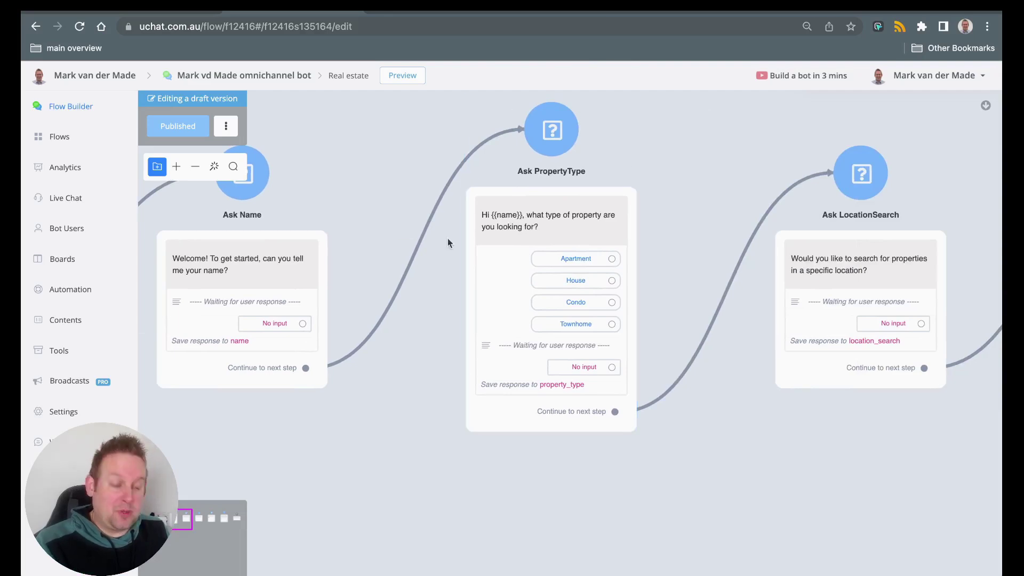
scroll(587, 269, "up", 2)
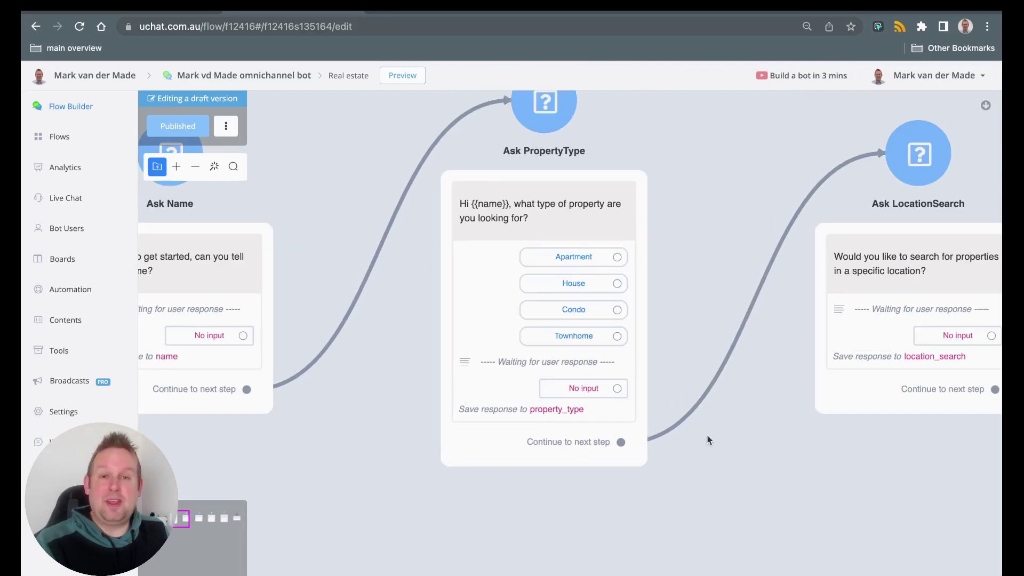
scroll(924, 467, "right", 10)
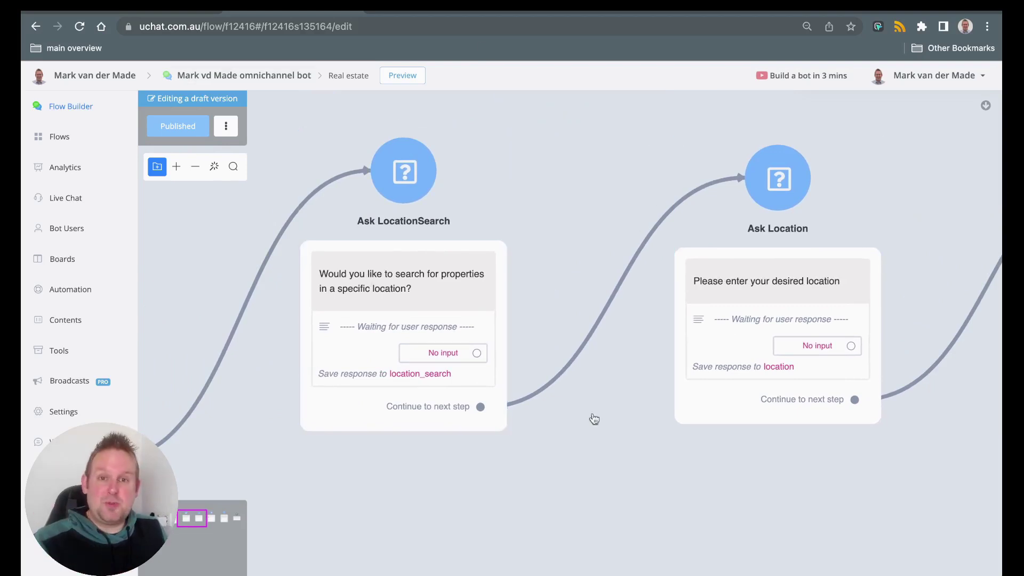
Step: Pan past Ask Location, Ask Budget and Ask Preferences, then start a new step after Message 7
left_click_drag(793, 431, 421, 413)
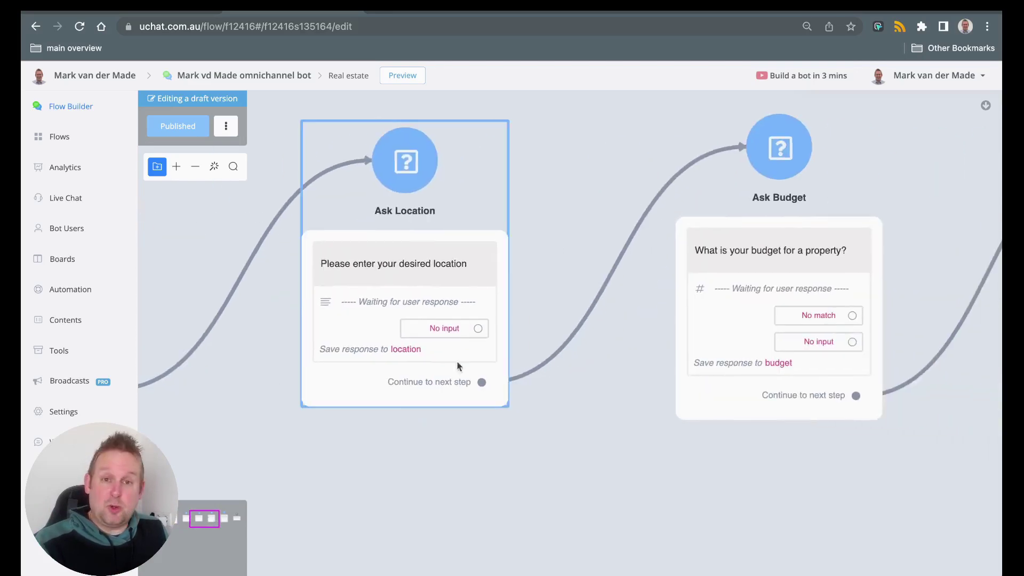
left_click_drag(852, 455, 439, 436)
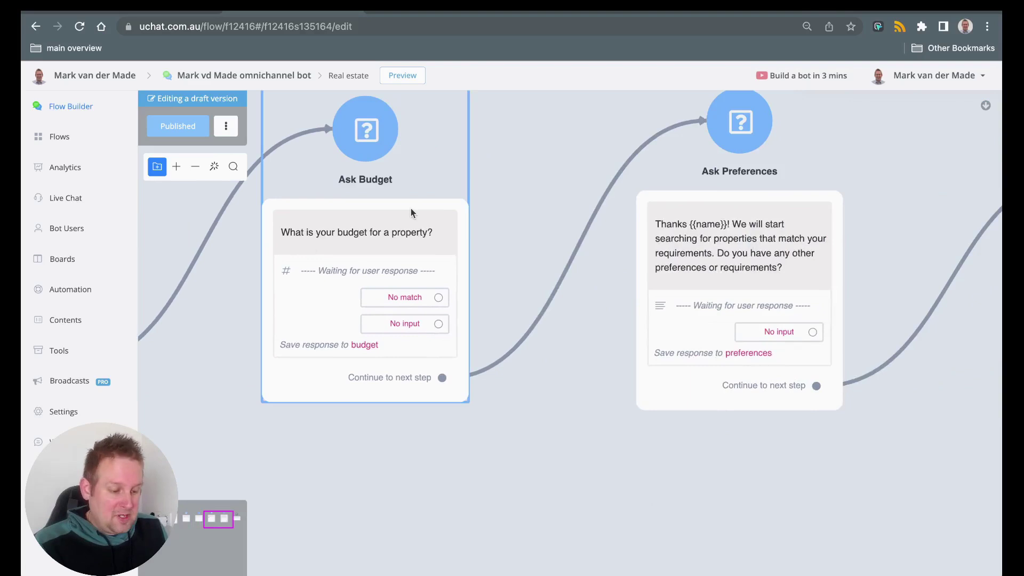
left_click_drag(805, 469, 523, 459)
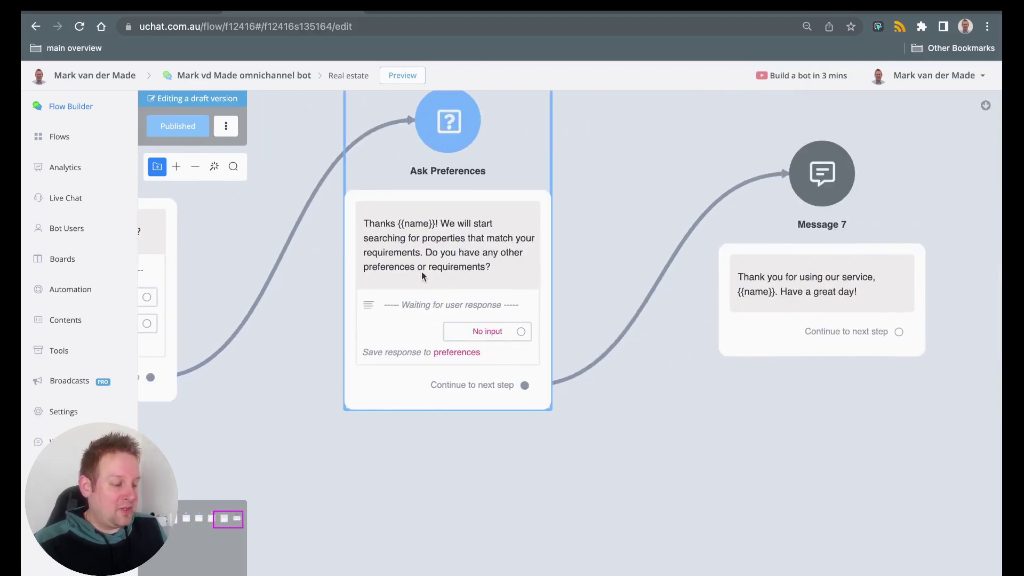
scroll(762, 412, "right", 5)
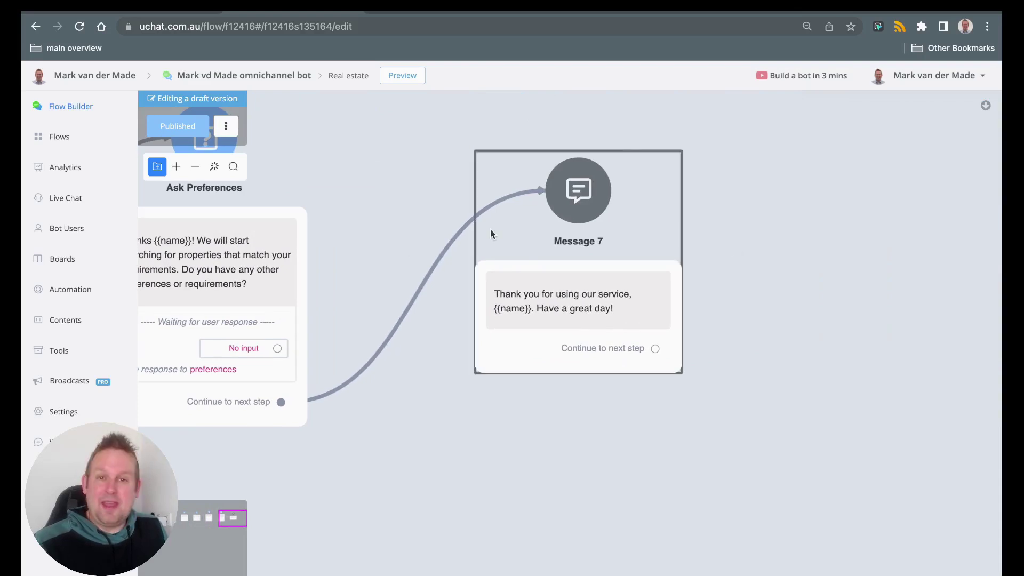
scroll(492, 231, "down", 3)
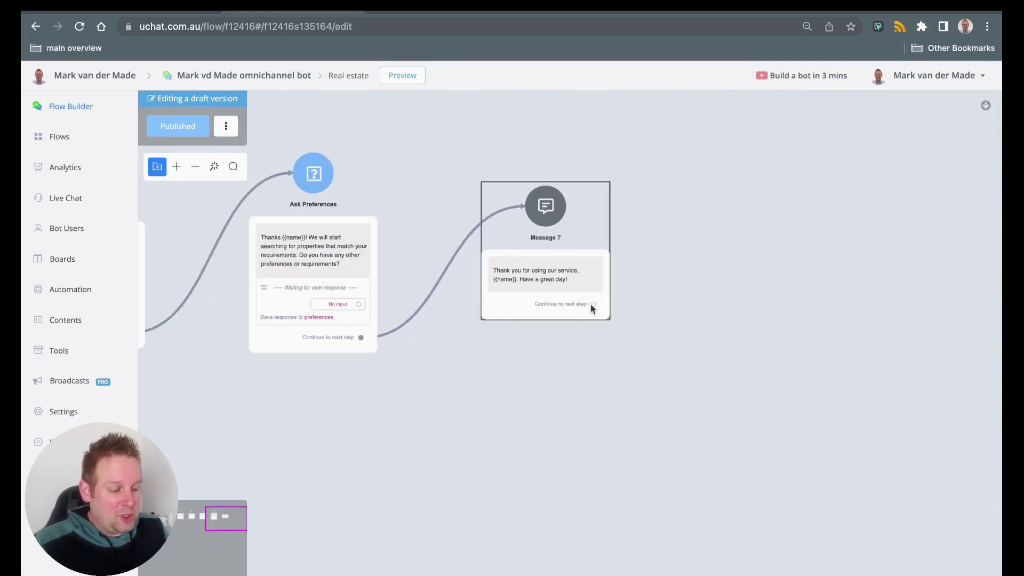
left_click_drag(590, 304, 712, 219)
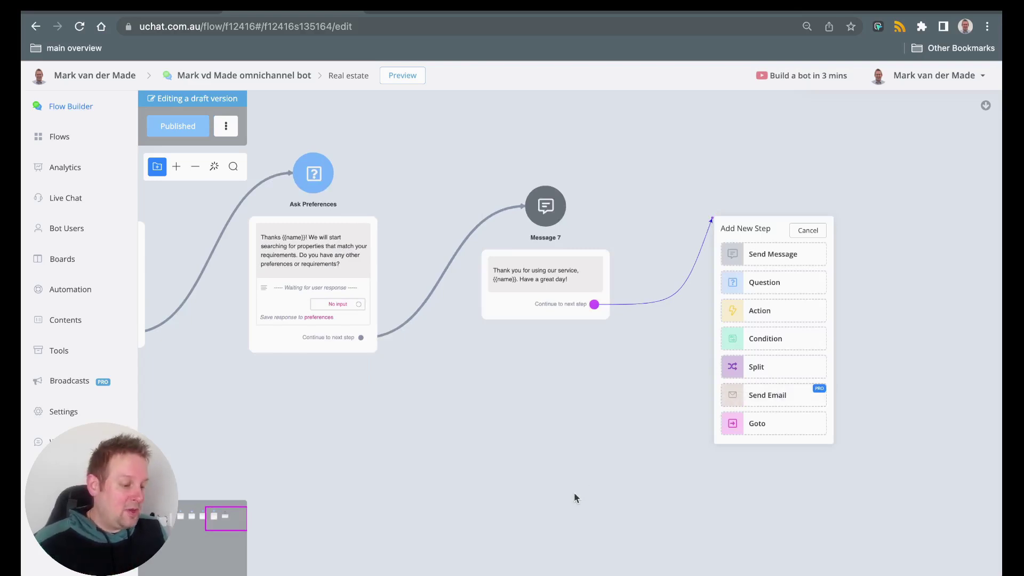
Step: Make the new step after Message 7 an Action and list its available item types
left_click(772, 314)
left_click(849, 253)
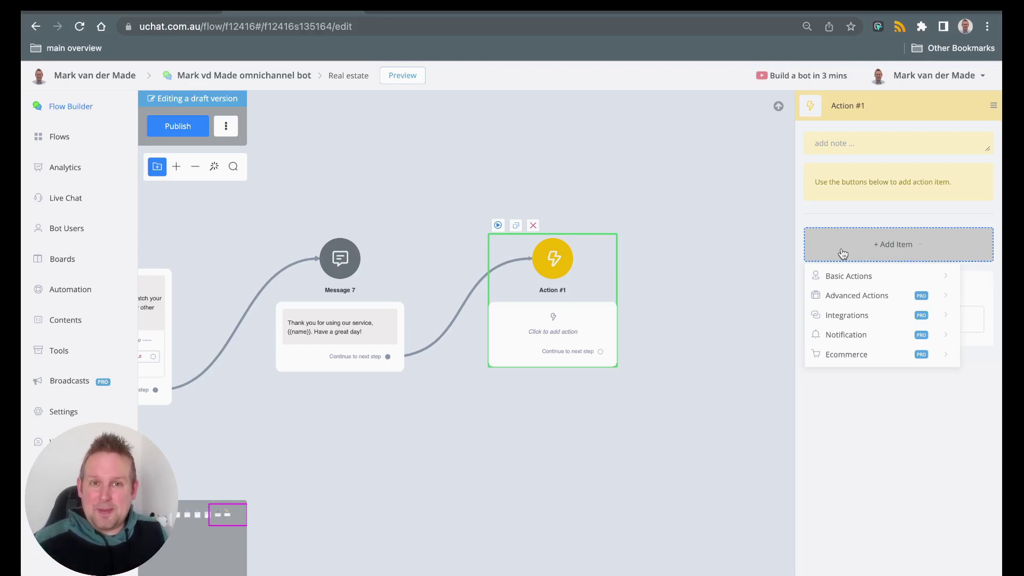
Step: Close the Action #1 panel and pan across the Real estate flow from Ask Name to Message 7
left_click(550, 219)
scroll(533, 211, "down", 3)
scroll(534, 211, "down", 2)
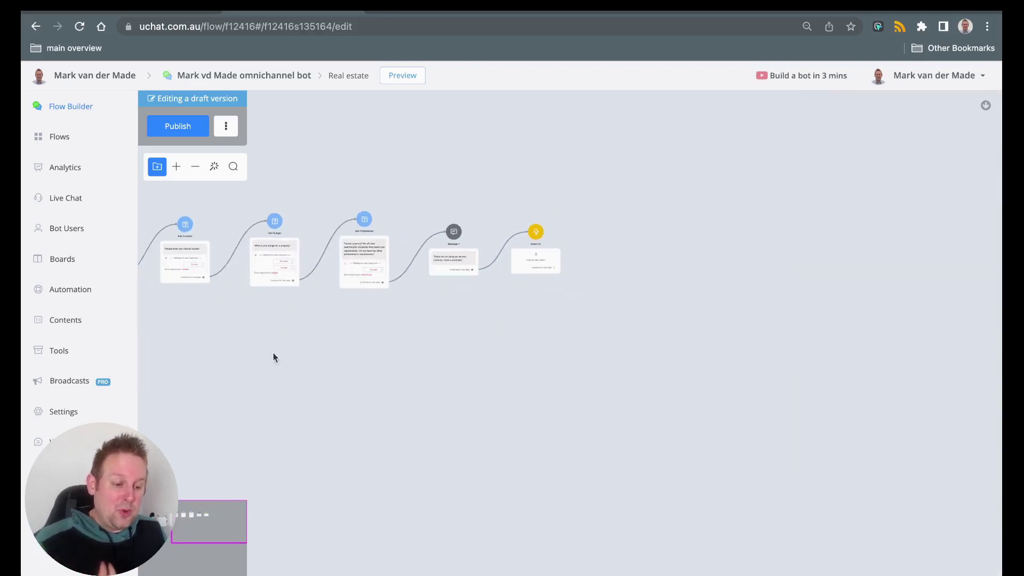
left_click_drag(274, 357, 576, 386)
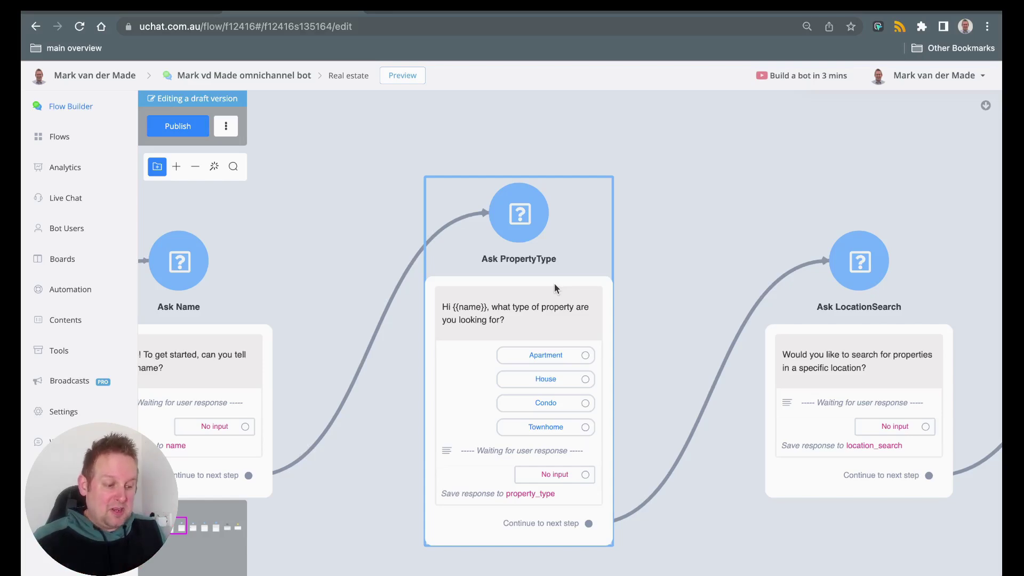
scroll(583, 226, "left", 5)
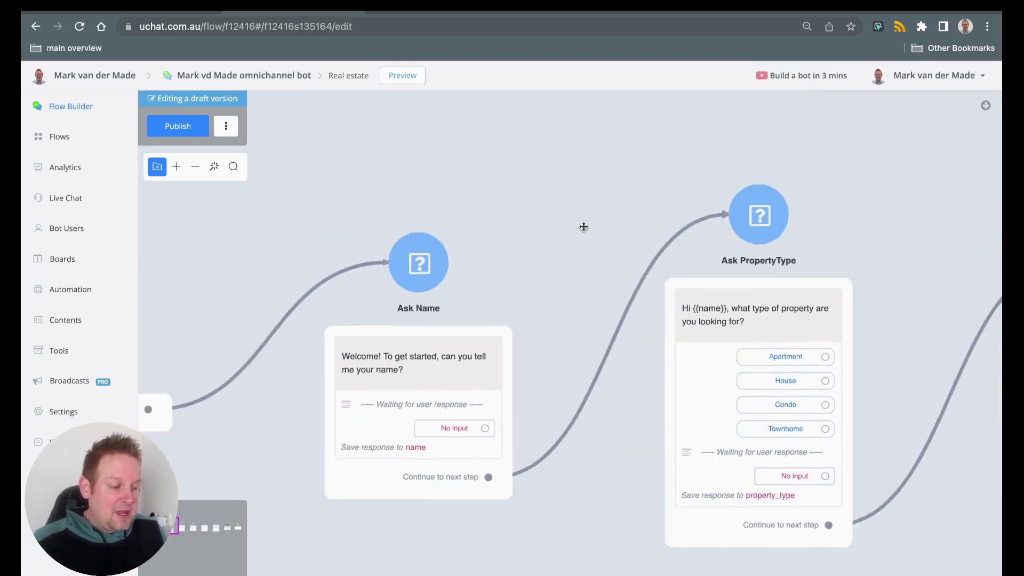
scroll(373, 196, "right", 15)
scroll(550, 251, "right", 6)
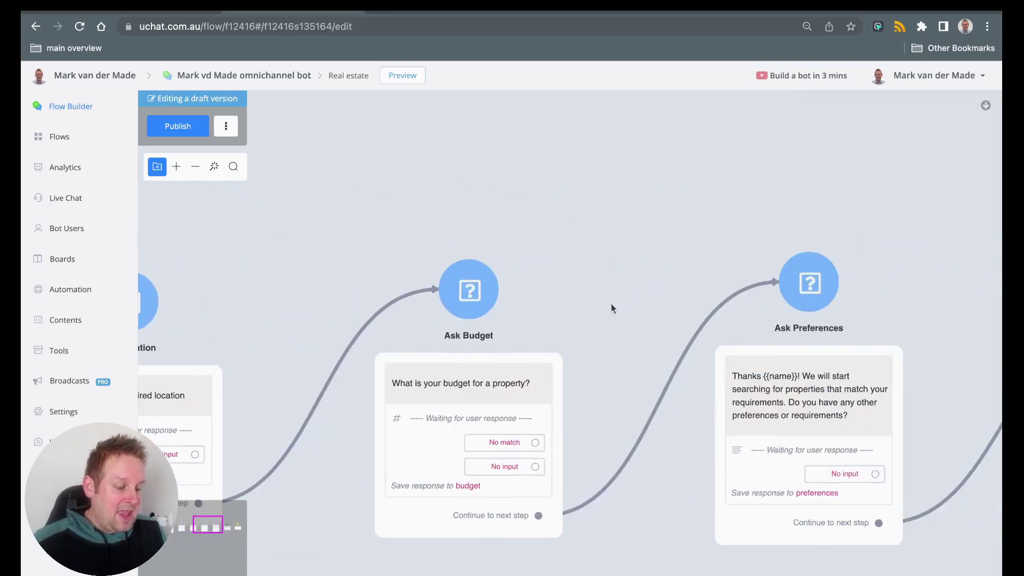
scroll(671, 224, "right", 3)
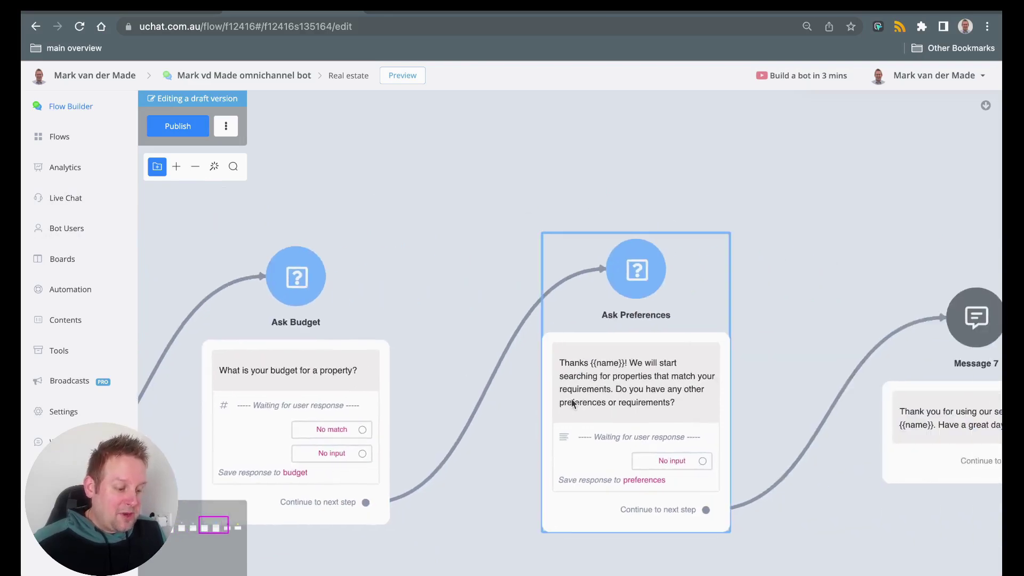